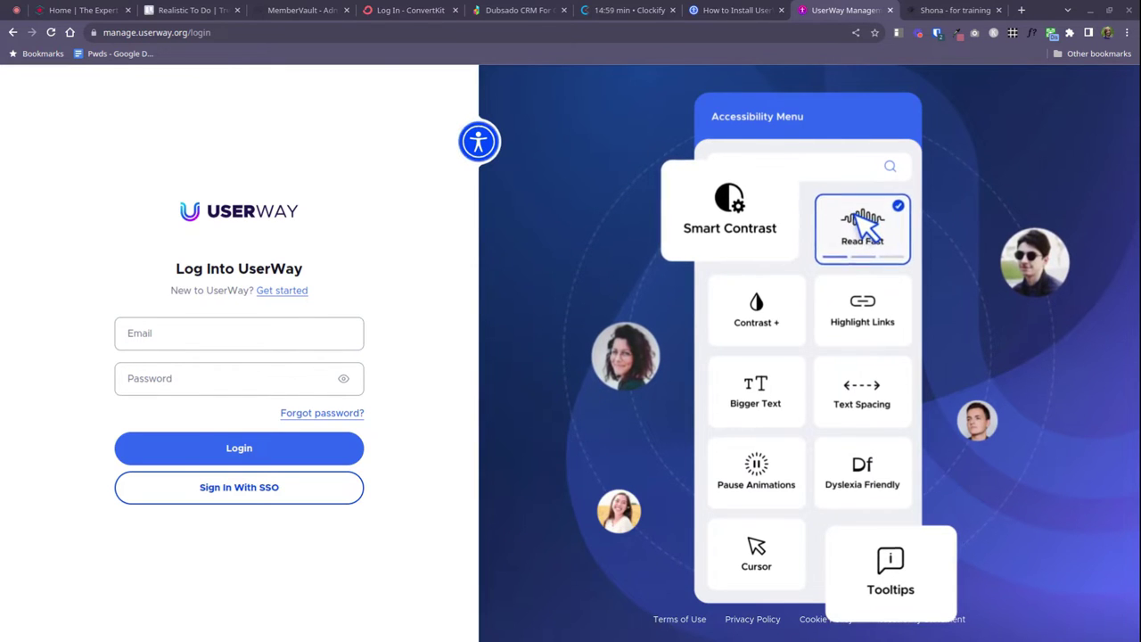
Open the registration form and enter the full name, email and website websitewithfriends.com
{"action": "left_click", "coordinate": [178, 334]}
{"action": "left_click", "coordinate": [229, 365]}
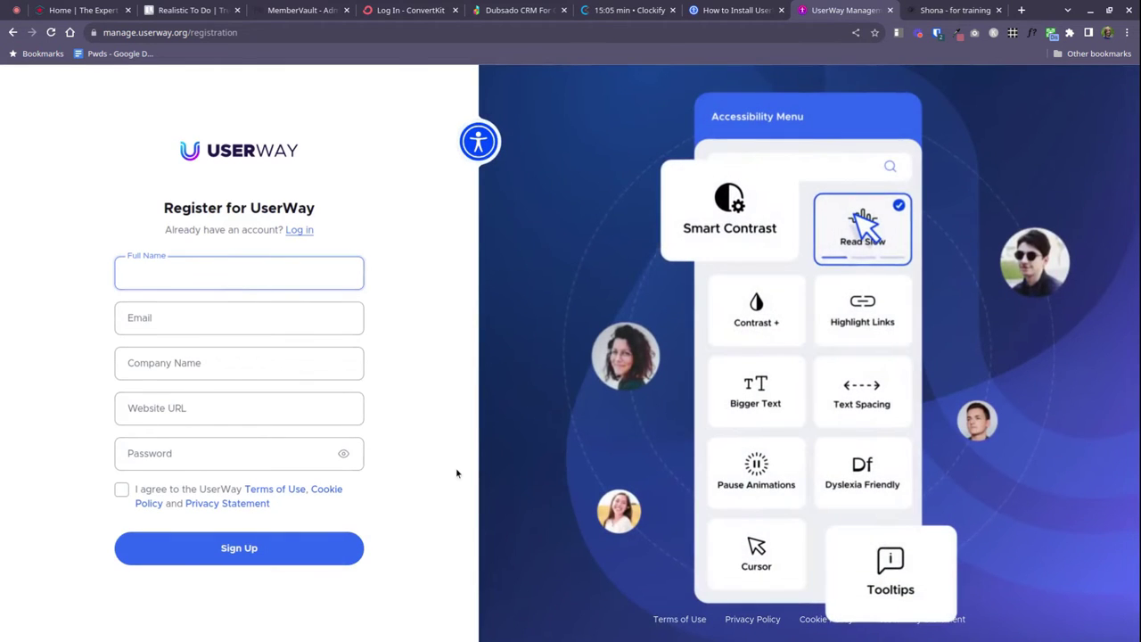
{"action": "type", "text": "Paul"}
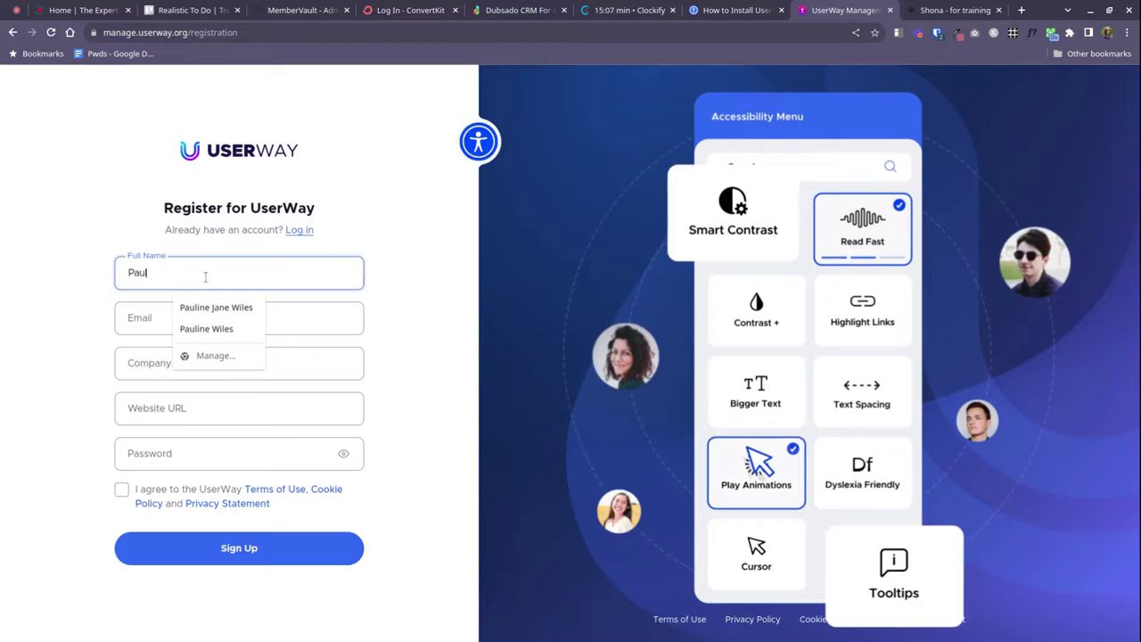
{"action": "type", "text": "ine W"}
{"action": "left_click", "coordinate": [181, 326]}
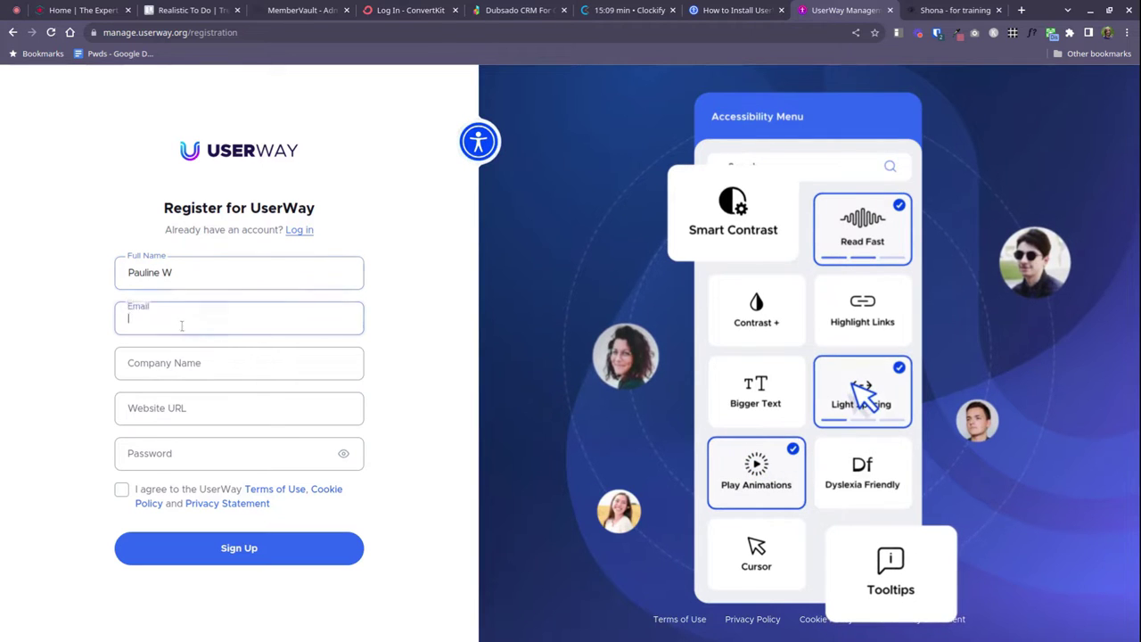
{"action": "key", "text": "ctrl+v"}
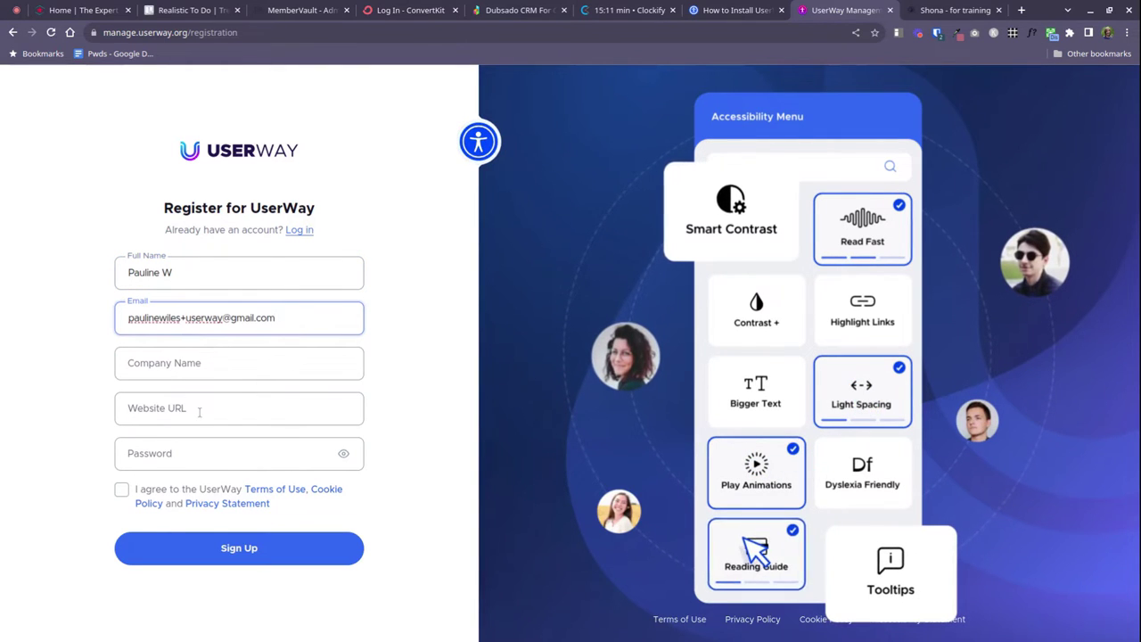
{"action": "left_click", "coordinate": [199, 412]}
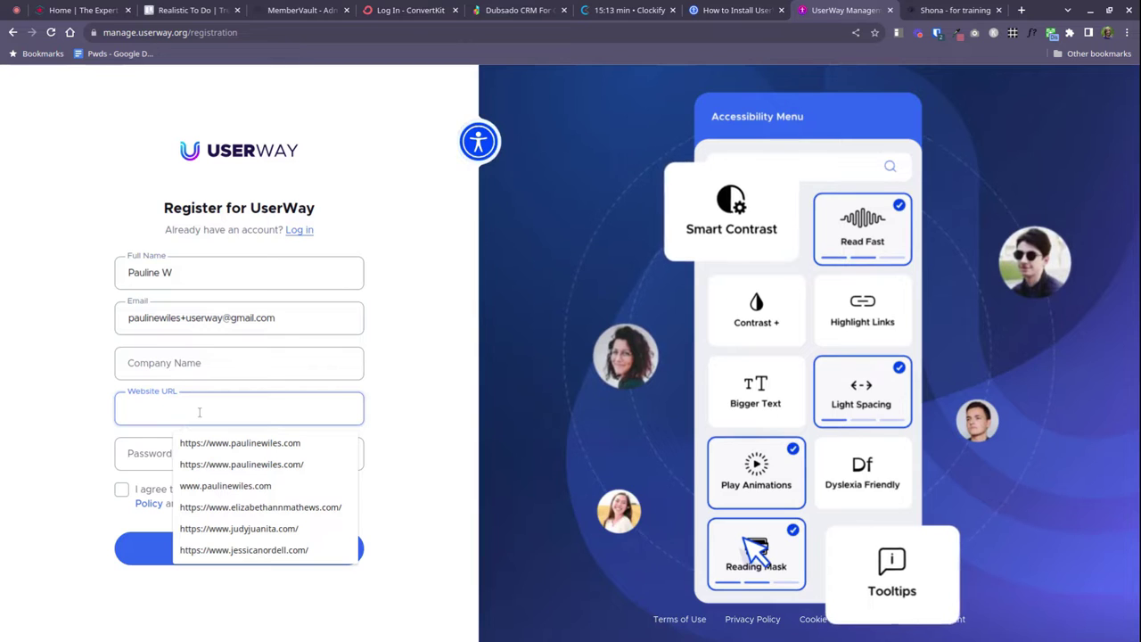
{"action": "type", "text": "wes"}
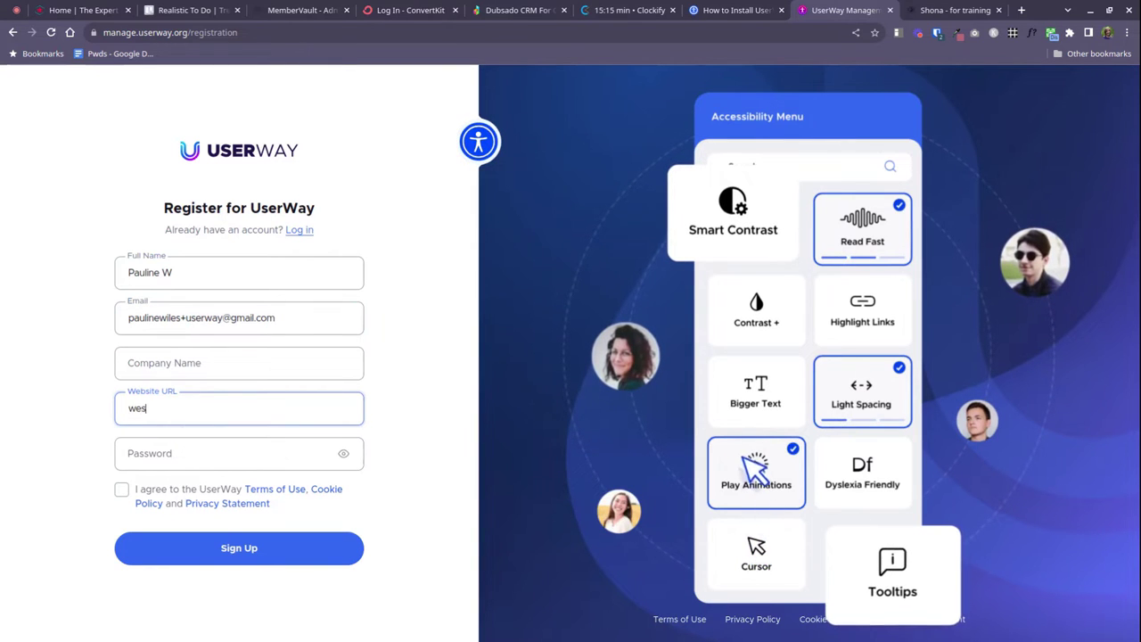
{"action": "key", "text": "BackSpace"}
{"action": "type", "text": "bsitewithf"}
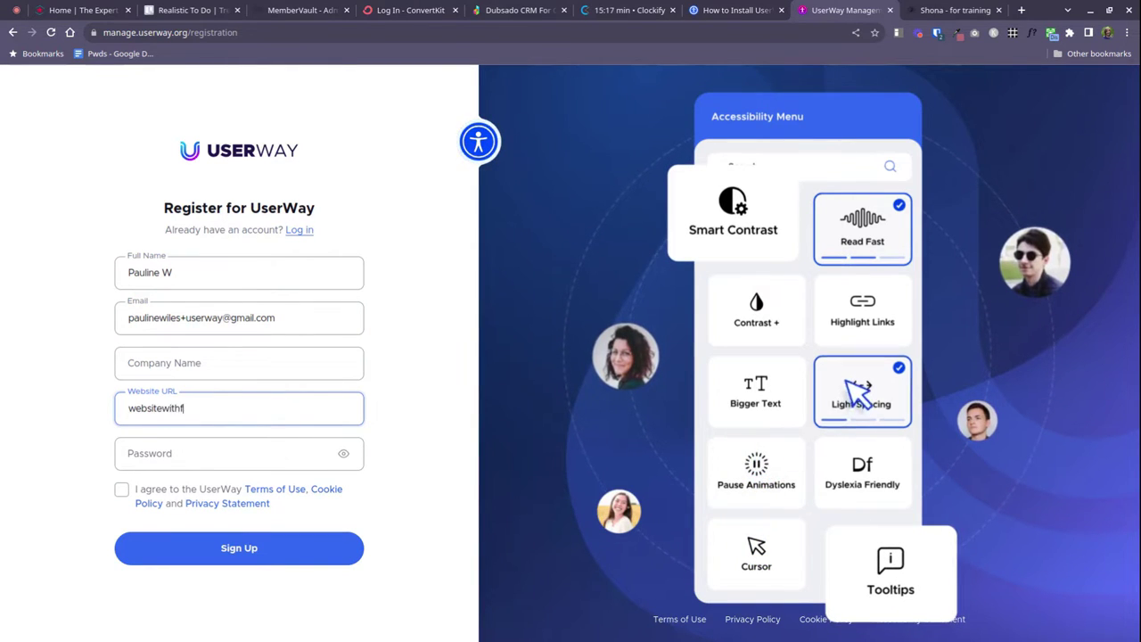
{"action": "type", "text": "riends."}
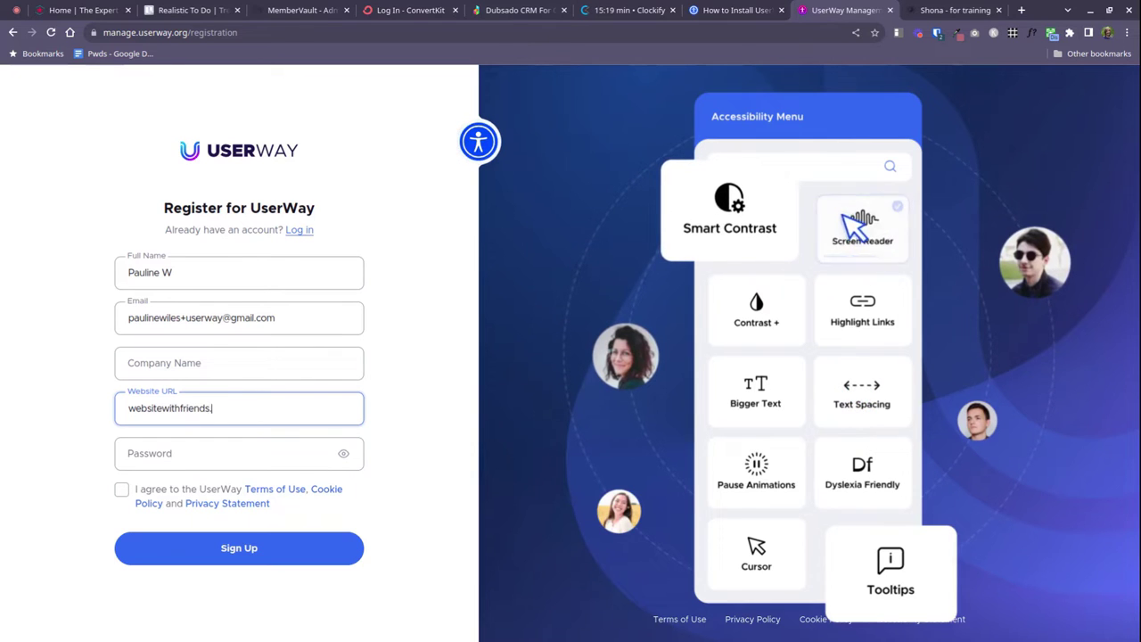
{"action": "type", "text": "com"}
Enter the account password, accept the terms and submit the sign-up
{"action": "left_click", "coordinate": [184, 454]}
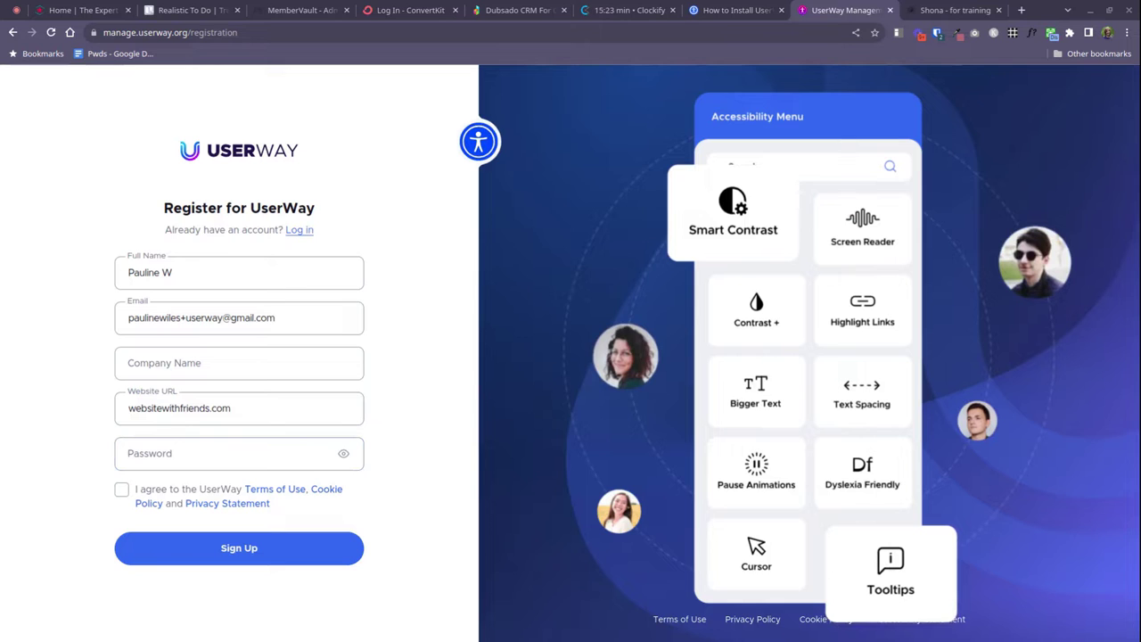
{"action": "left_click", "coordinate": [127, 453]}
{"action": "key", "text": "ctrl+v"}
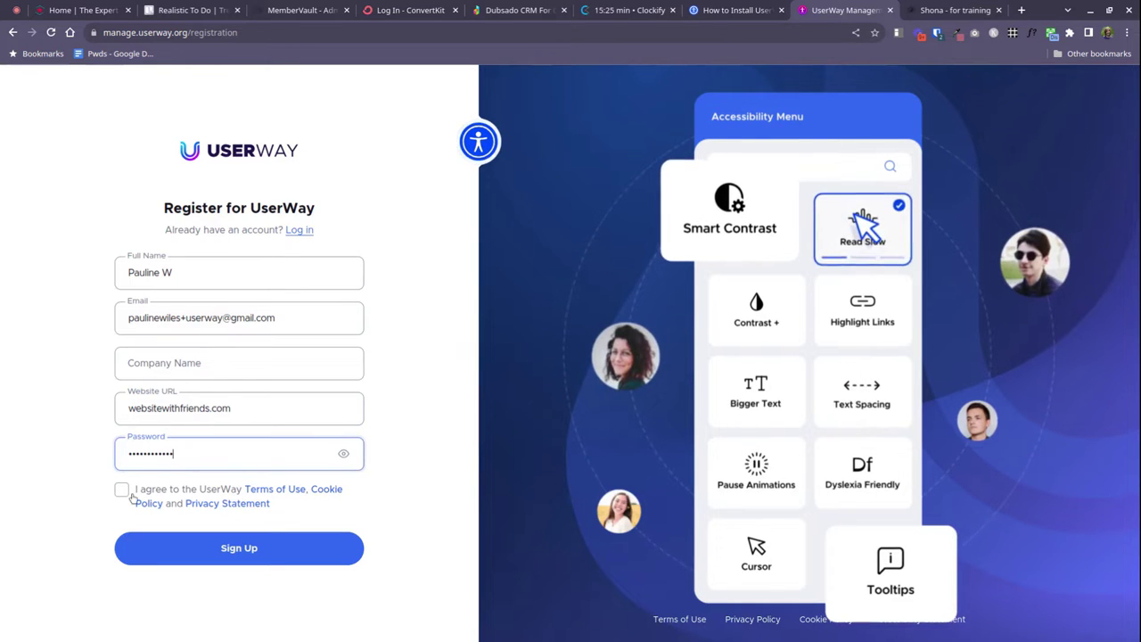
{"action": "left_click", "coordinate": [122, 491]}
{"action": "left_click", "coordinate": [249, 548]}
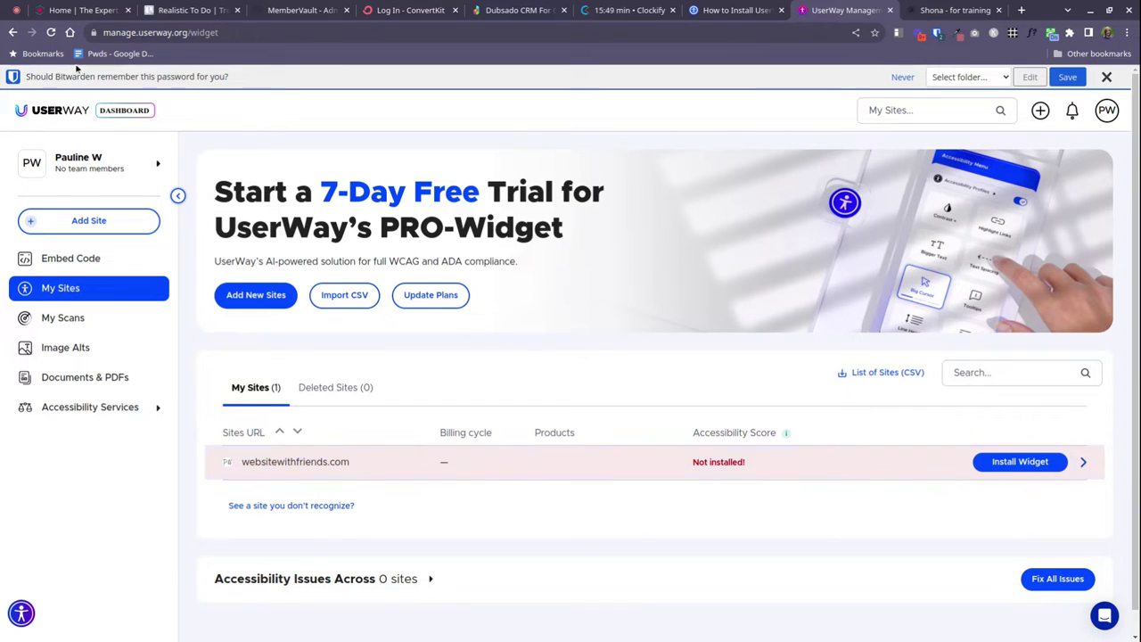
Copy the widget script from the dashboard's Embed Code page
{"action": "left_click", "coordinate": [71, 259]}
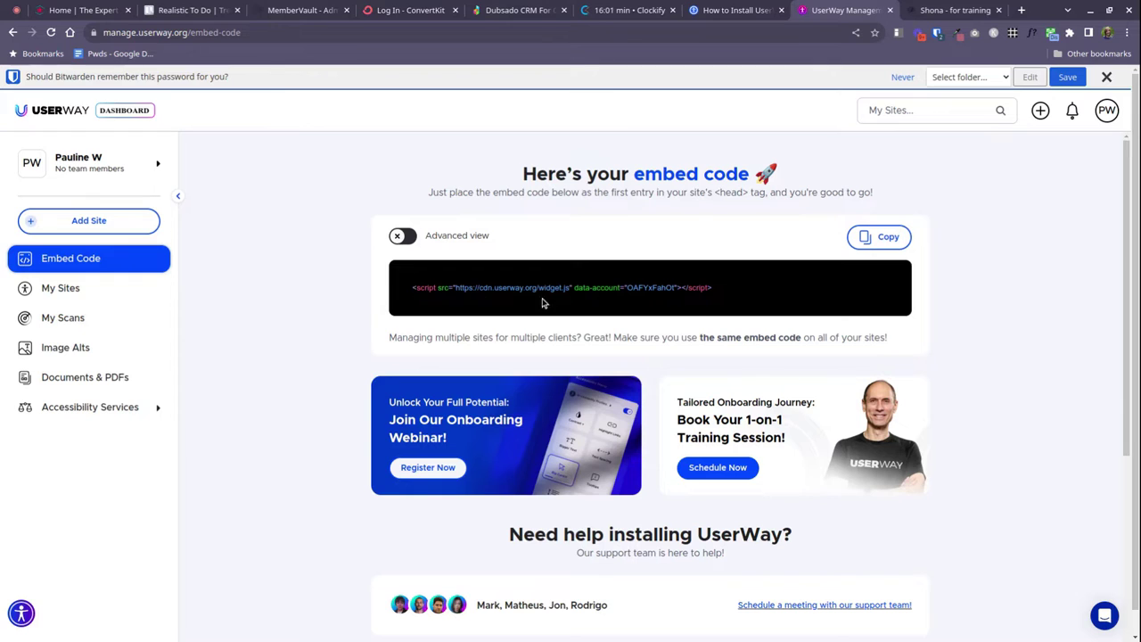
{"action": "left_click", "coordinate": [887, 239]}
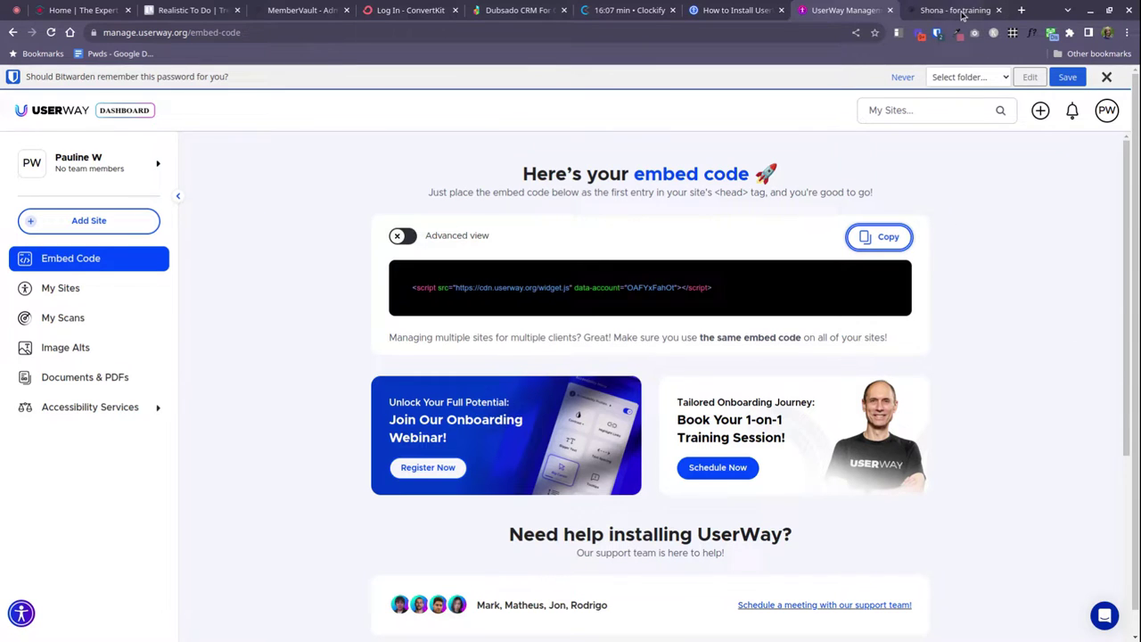
Scroll the UserWay Squarespace installation guide down to Step 2
{"action": "left_click", "coordinate": [961, 11]}
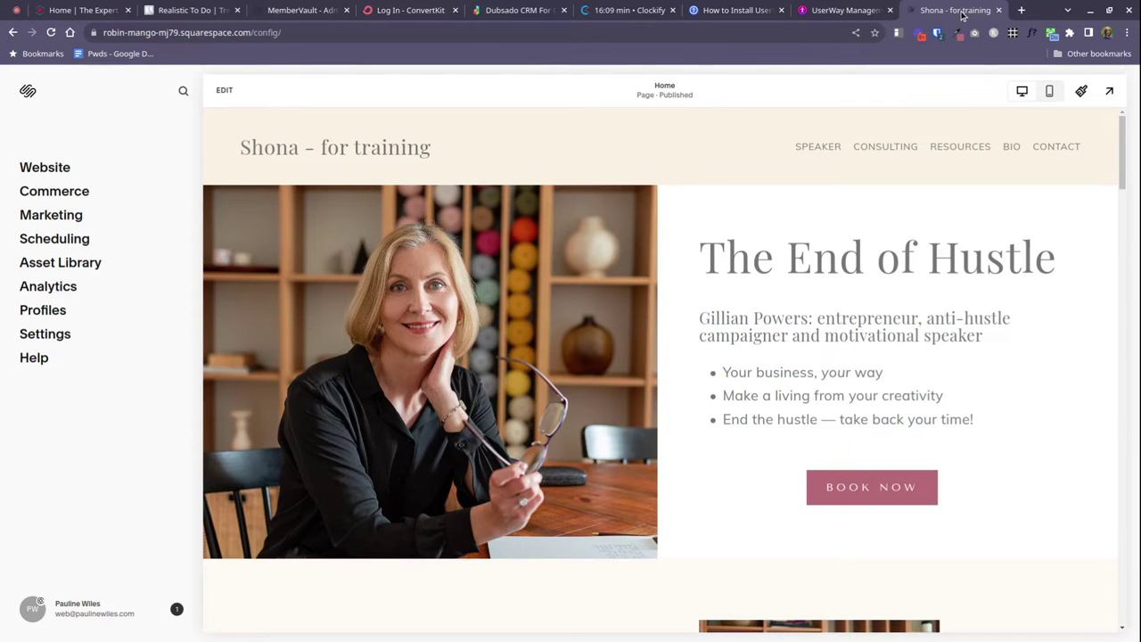
{"action": "left_click", "coordinate": [731, 11]}
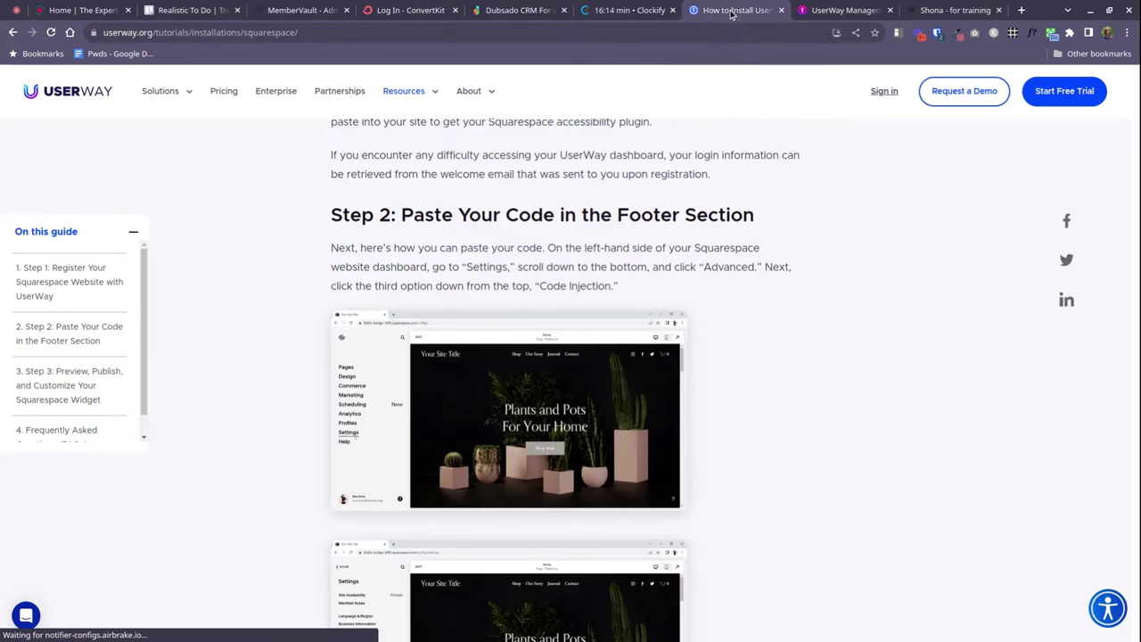
{"action": "scroll", "coordinate": [942, 324], "scroll_direction": "up", "scroll_amount": 6}
{"action": "scroll", "coordinate": [547, 311], "scroll_direction": "up", "scroll_amount": 5}
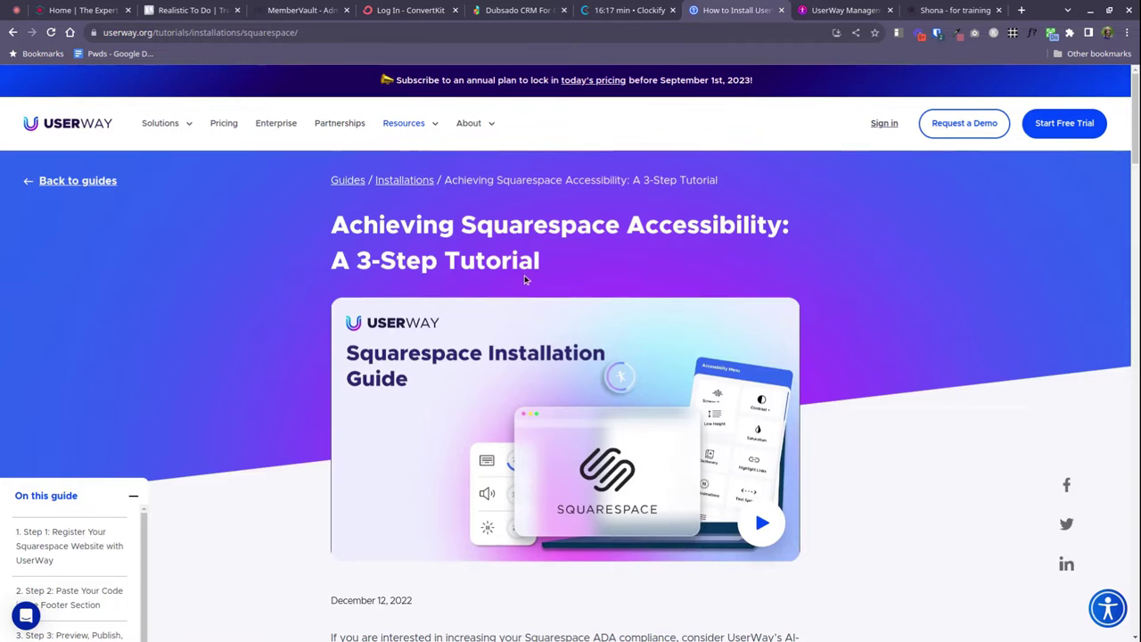
{"action": "scroll", "coordinate": [517, 276], "scroll_direction": "down", "scroll_amount": 4}
{"action": "scroll", "coordinate": [505, 424], "scroll_direction": "down", "scroll_amount": 1}
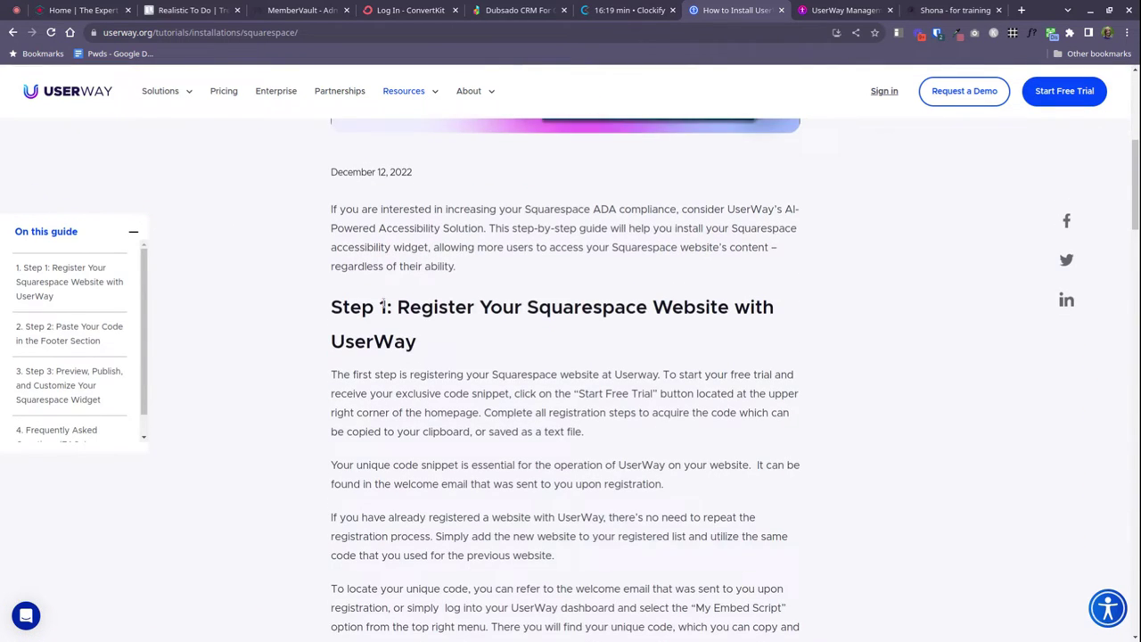
{"action": "scroll", "coordinate": [487, 325], "scroll_direction": "down", "scroll_amount": 8}
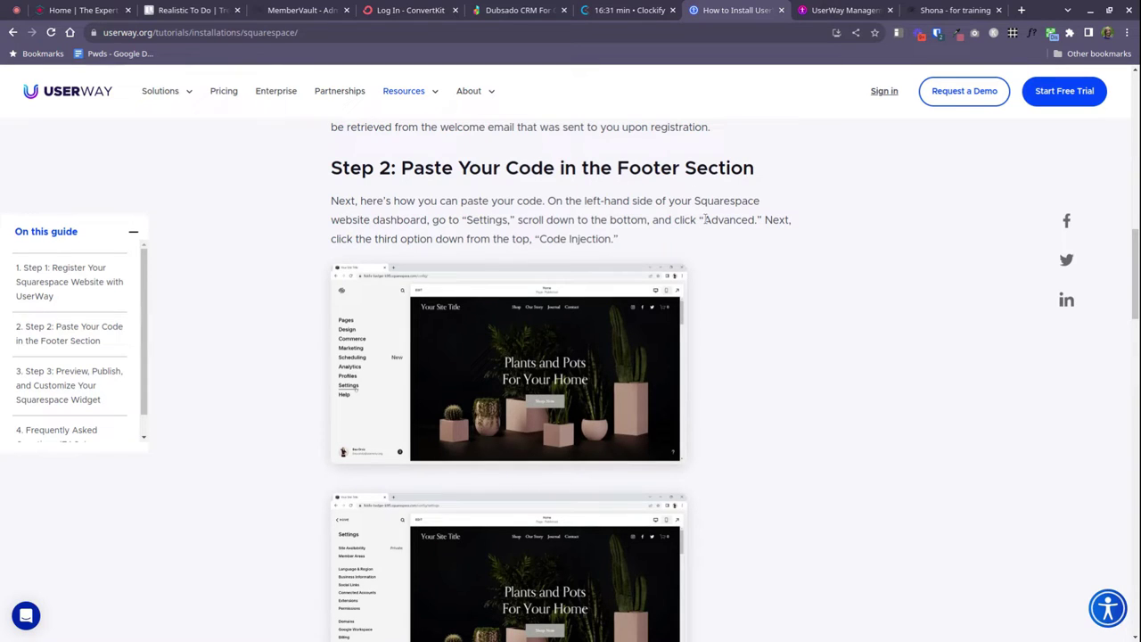
Highlight Settings, Advanced and Code Injection in the Step 2 instructions
{"action": "double_click", "coordinate": [490, 220]}
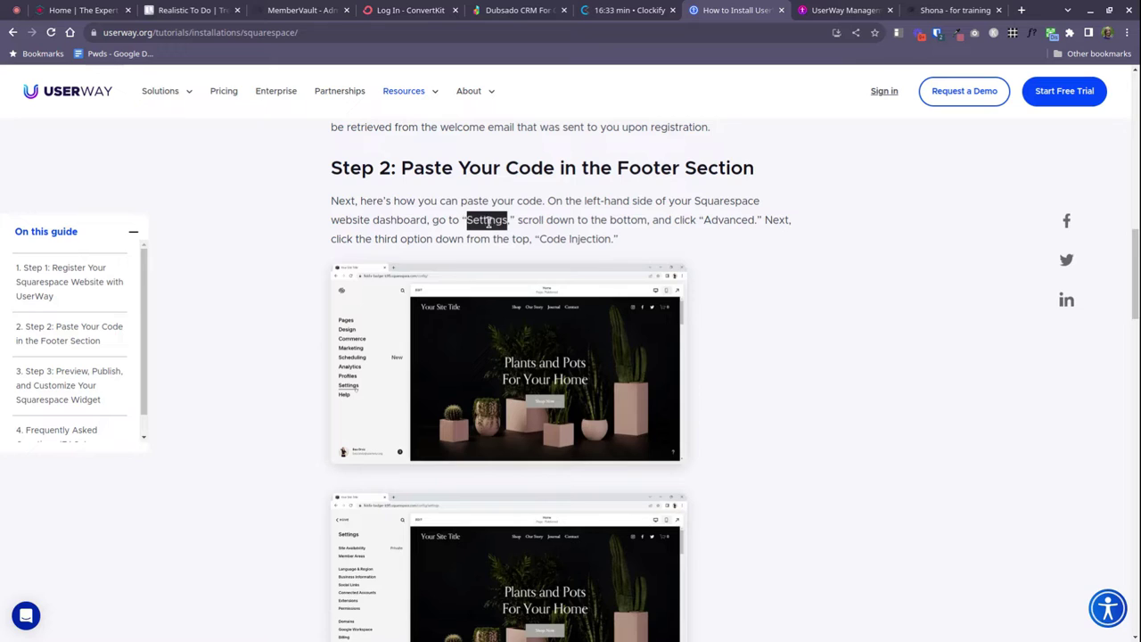
{"action": "double_click", "coordinate": [722, 220]}
{"action": "left_click_drag", "start_coordinate": [540, 240], "coordinate": [612, 240]}
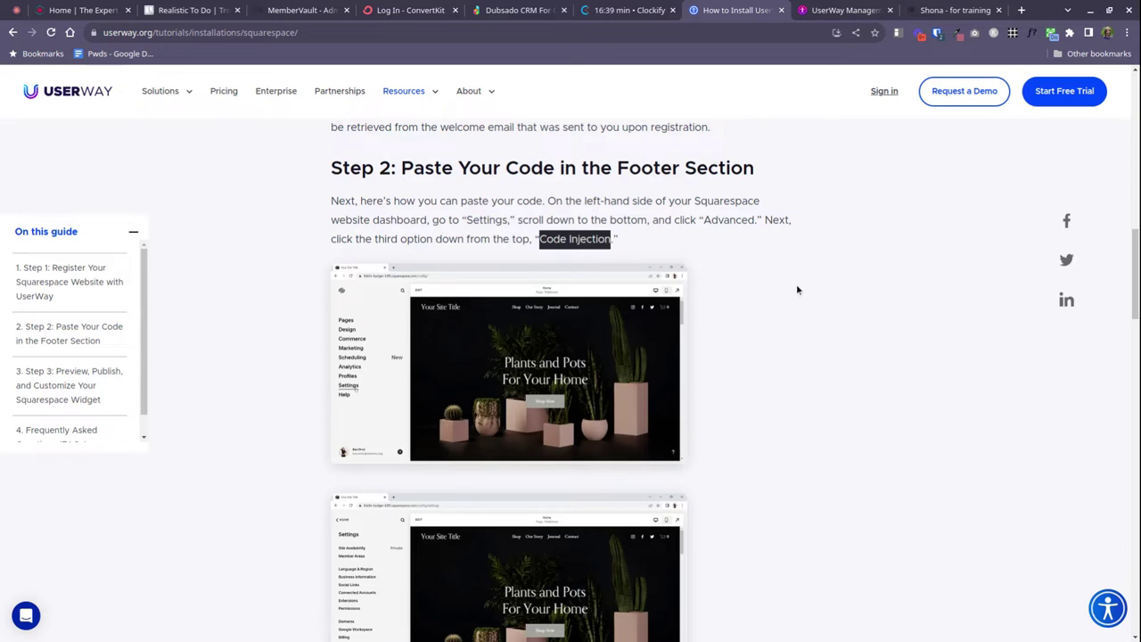
In the Squarespace dashboard, go through Website Tools to the Code Injection page
{"action": "left_click", "coordinate": [961, 11]}
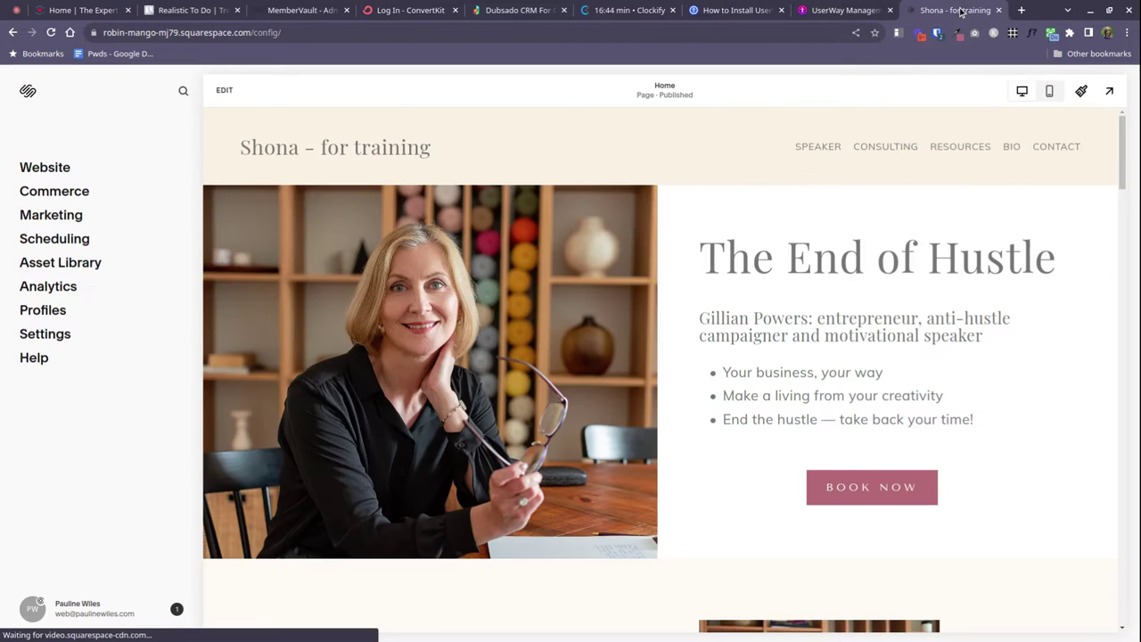
{"action": "left_click", "coordinate": [42, 169]}
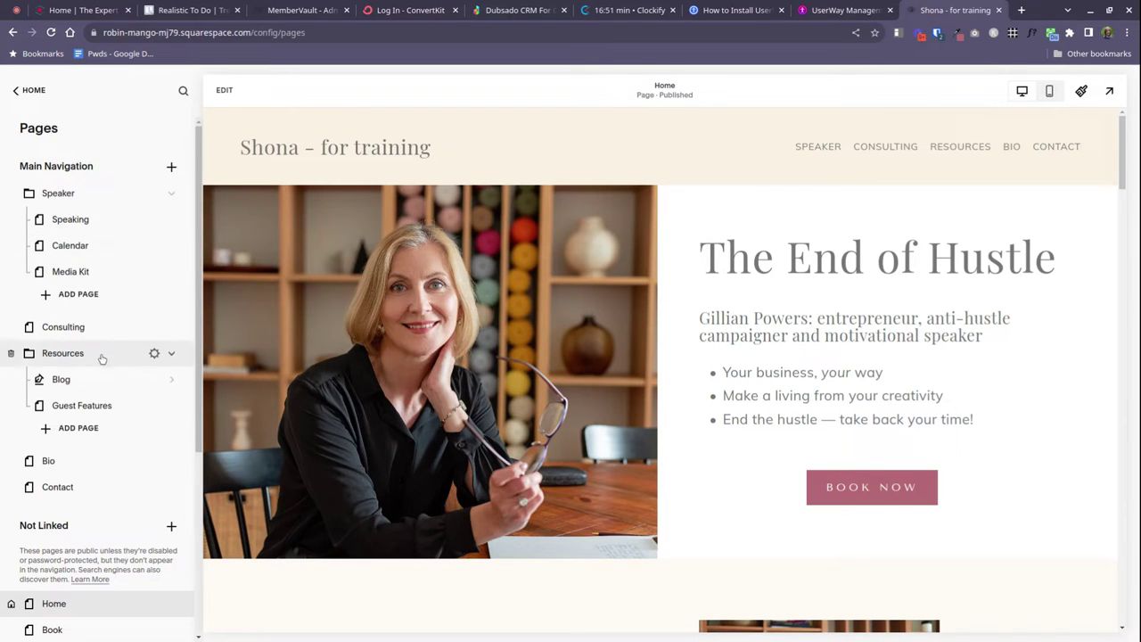
{"action": "scroll", "coordinate": [98, 374], "scroll_direction": "down", "scroll_amount": 5}
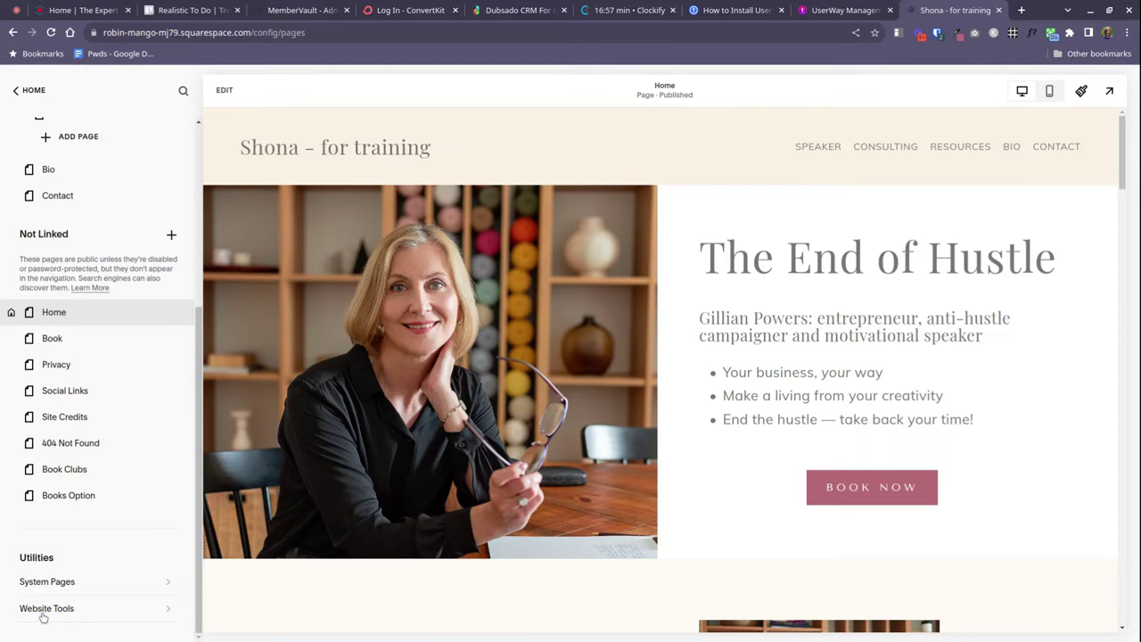
{"action": "left_click", "coordinate": [43, 611]}
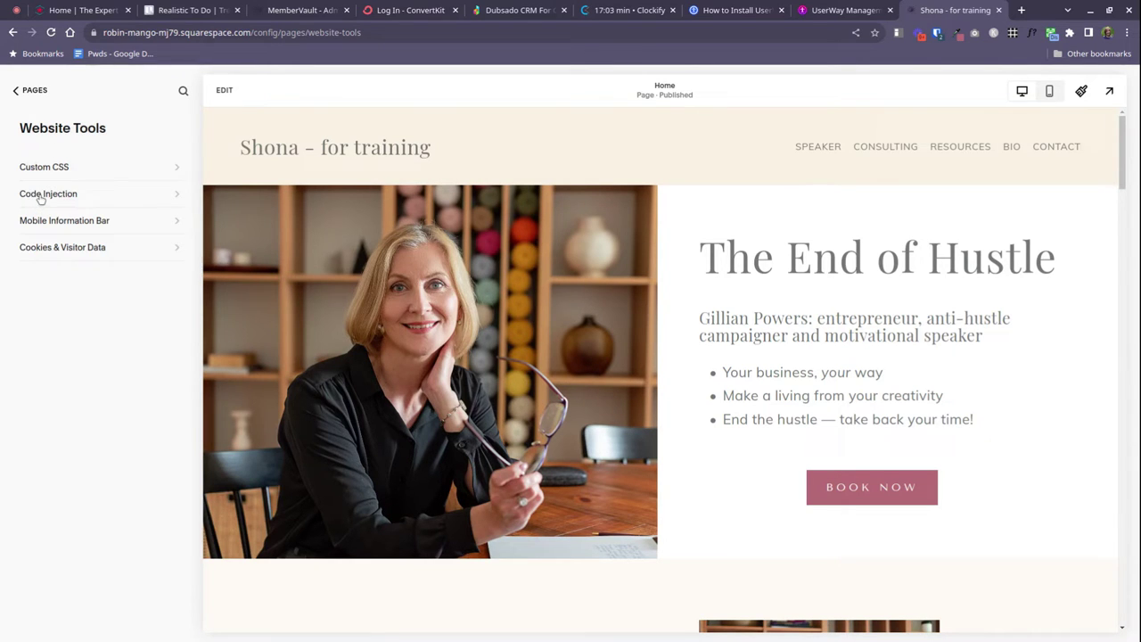
{"action": "left_click", "coordinate": [39, 196]}
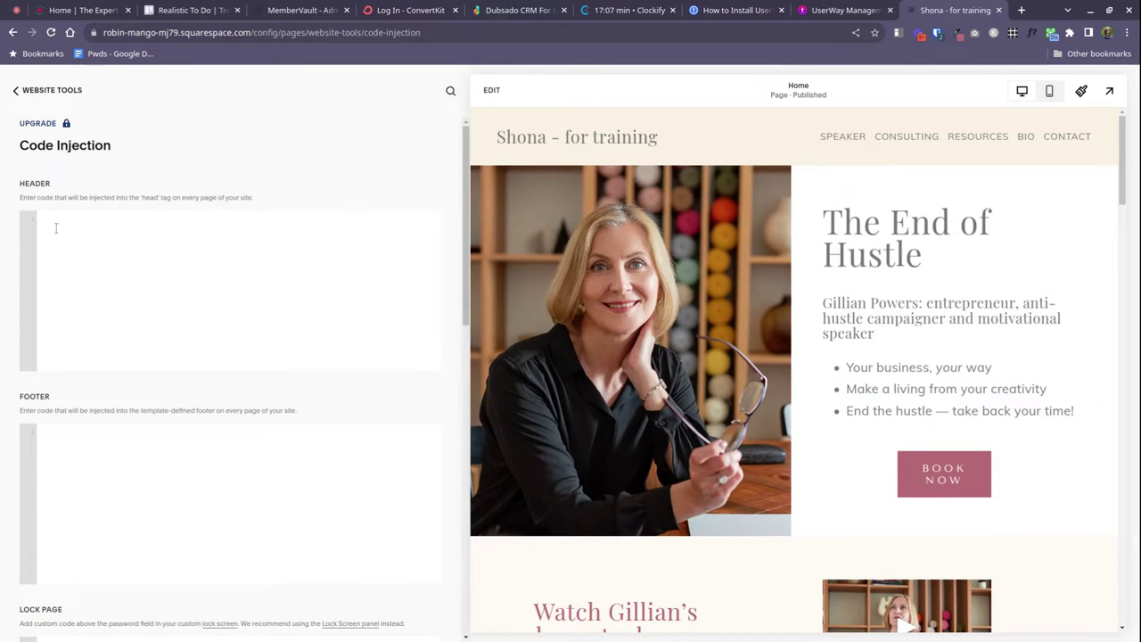
Paste the UserWay script into the Footer code box, save, and return to Website Tools
{"action": "left_click", "coordinate": [76, 450]}
{"action": "key", "text": "ctrl+v"}
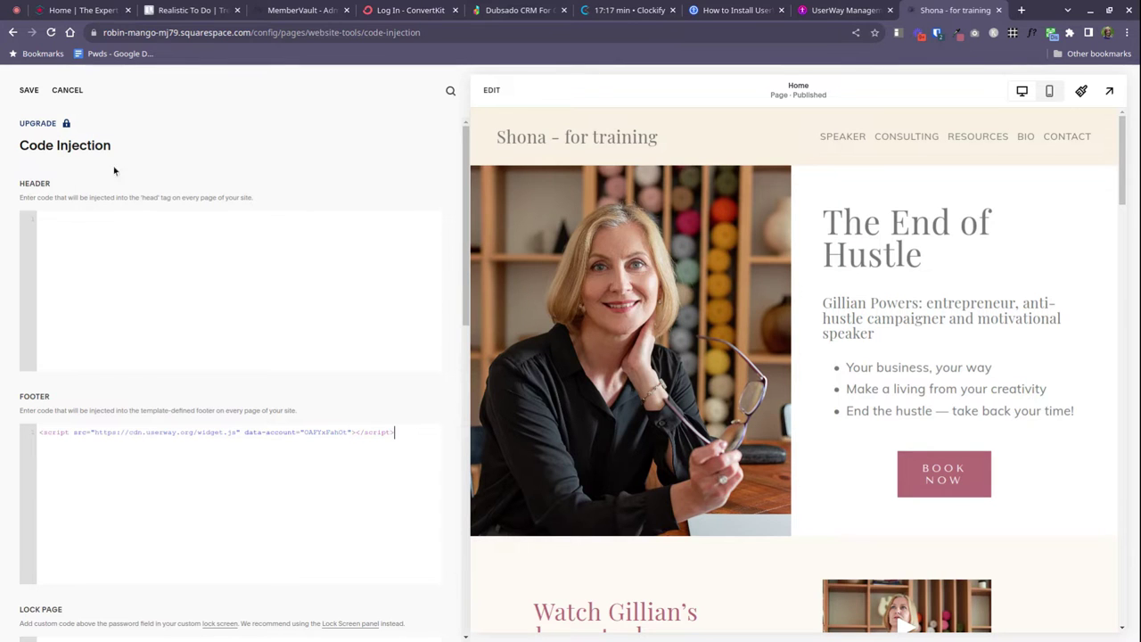
{"action": "left_click", "coordinate": [28, 91]}
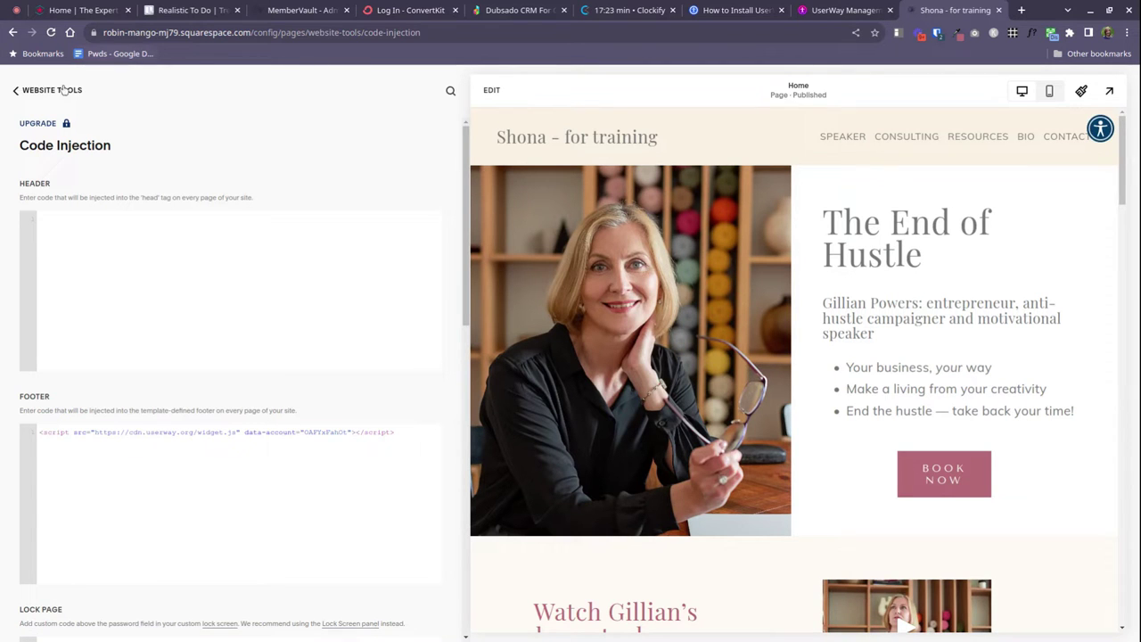
{"action": "left_click", "coordinate": [16, 90]}
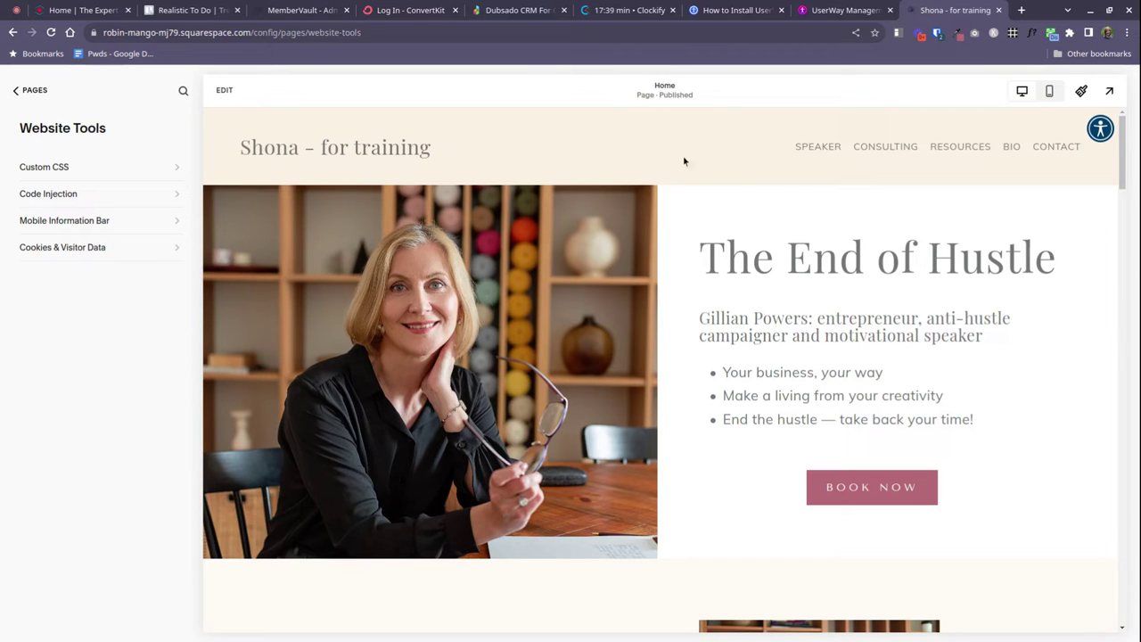
Preview the full site to check the widget icon, then go back to Pages
{"action": "left_click", "coordinate": [1109, 90]}
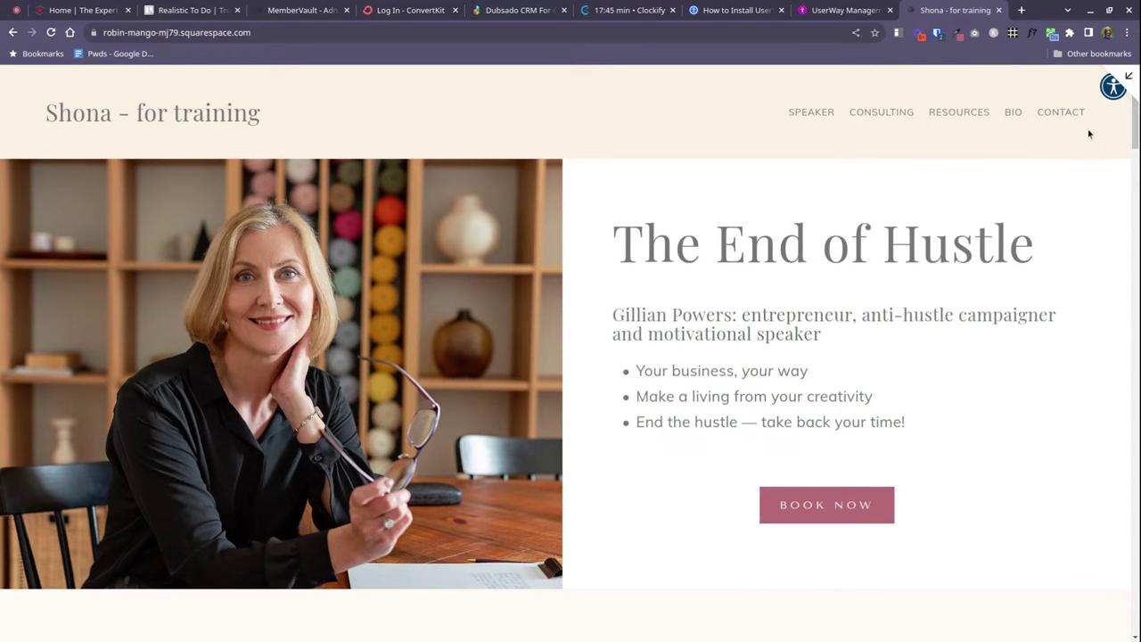
{"action": "left_click", "coordinate": [1127, 78]}
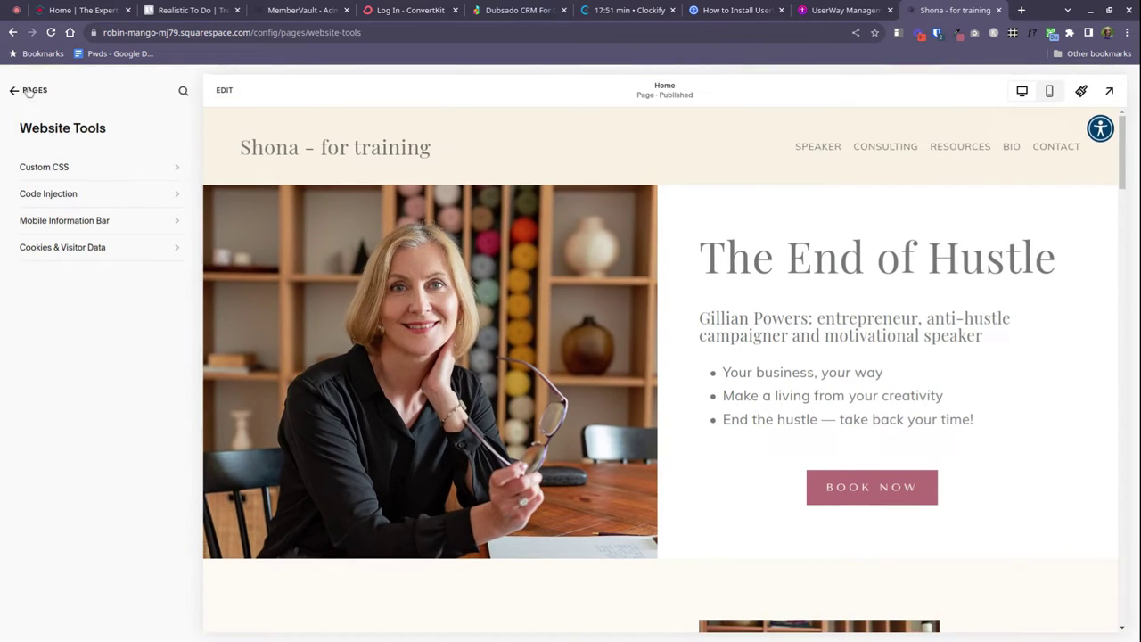
{"action": "left_click", "coordinate": [27, 90]}
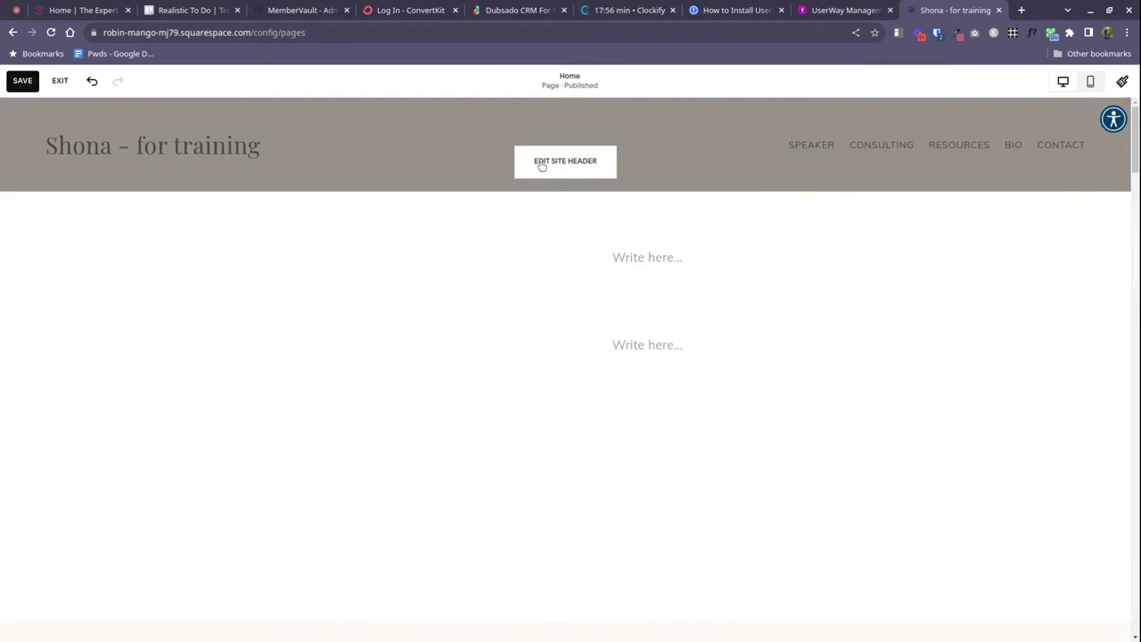
Turn on the header's Button element, then save and exit the header editor
{"action": "left_click", "coordinate": [540, 170]}
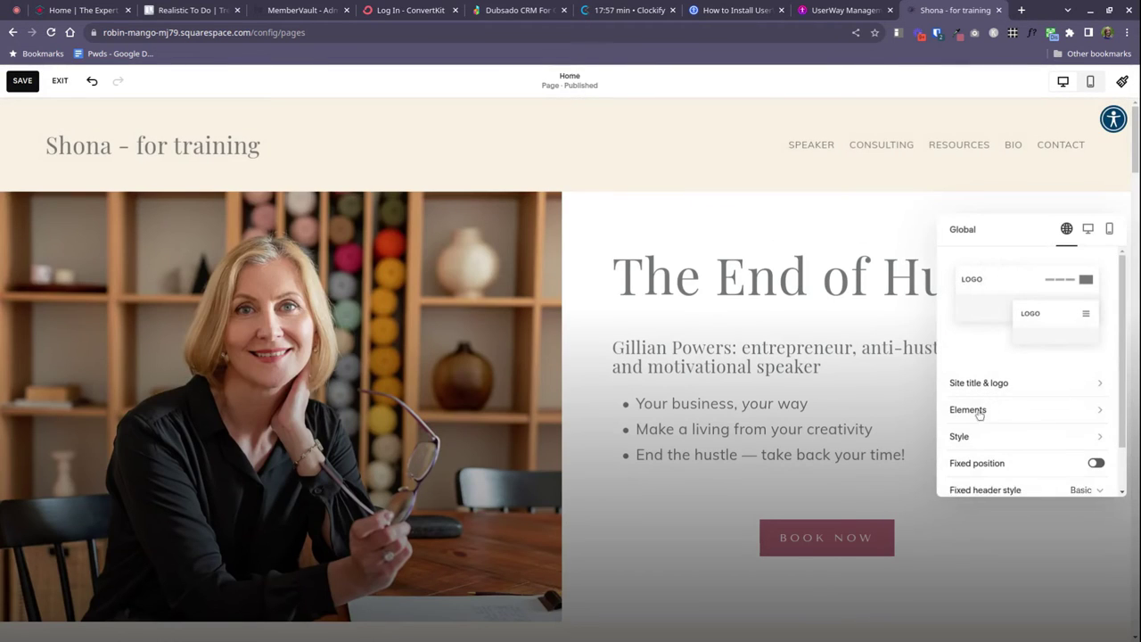
{"action": "left_click", "coordinate": [970, 410]}
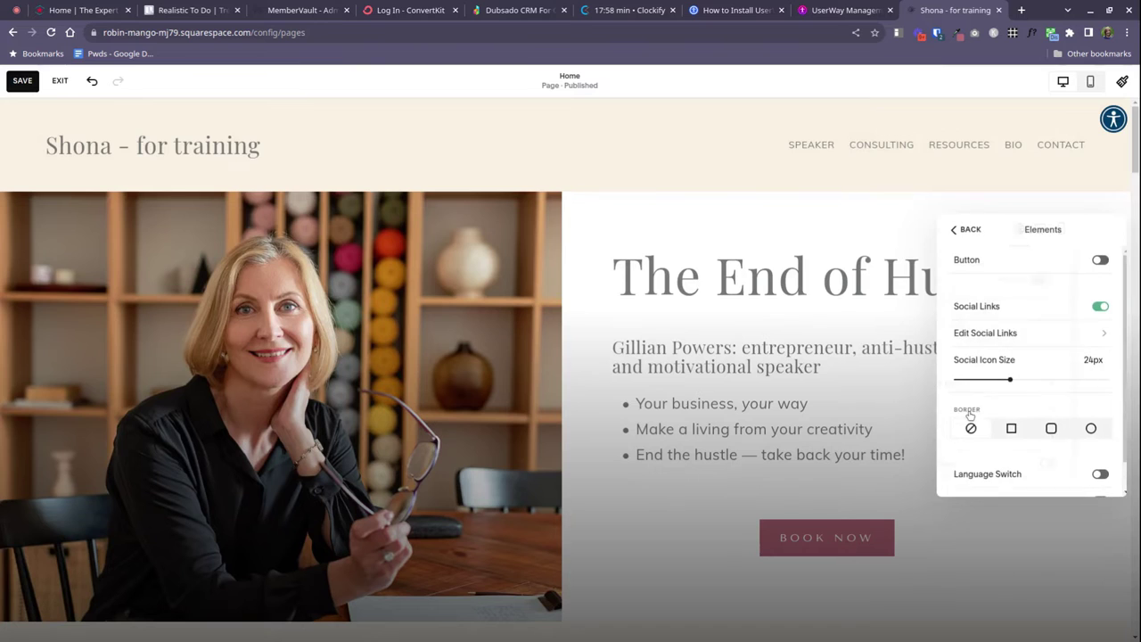
{"action": "left_click", "coordinate": [1097, 260]}
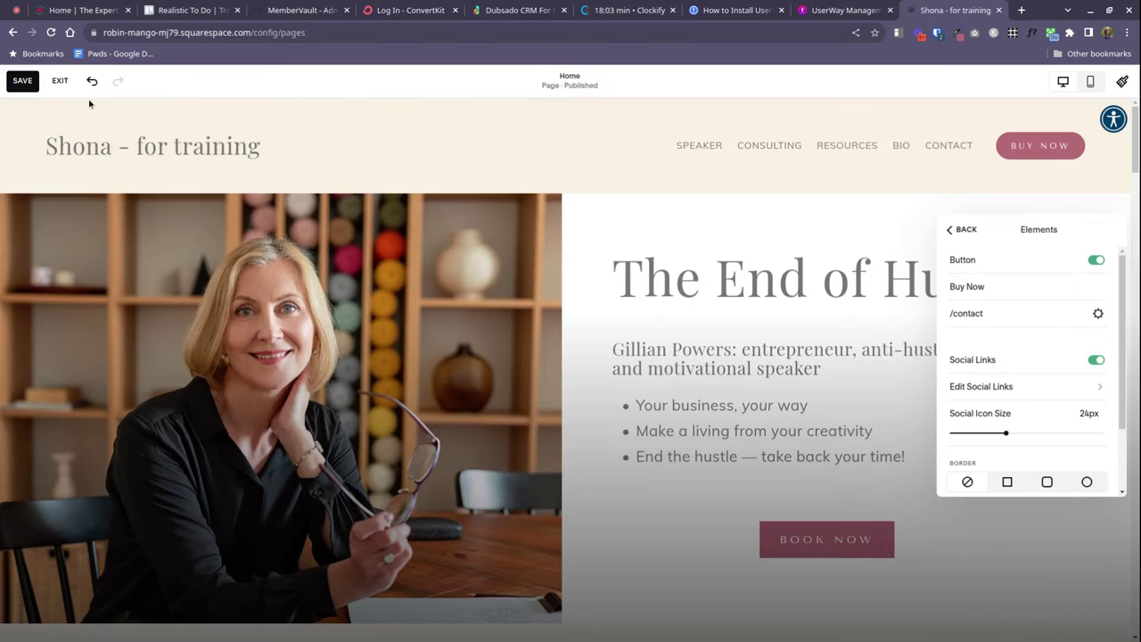
{"action": "left_click", "coordinate": [21, 80]}
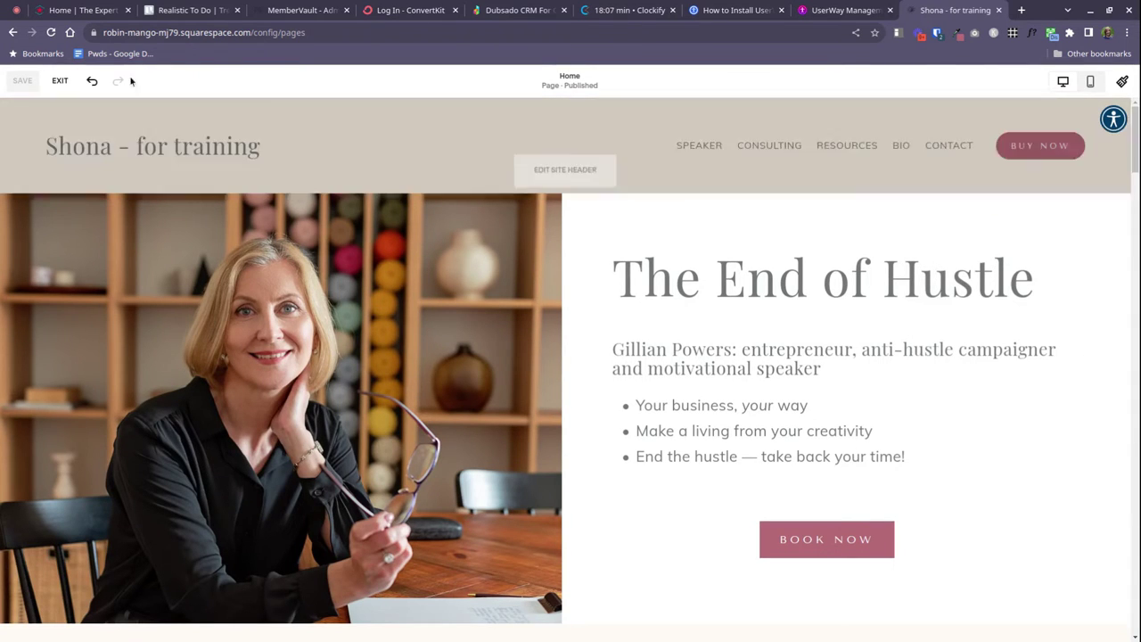
{"action": "left_click", "coordinate": [60, 80]}
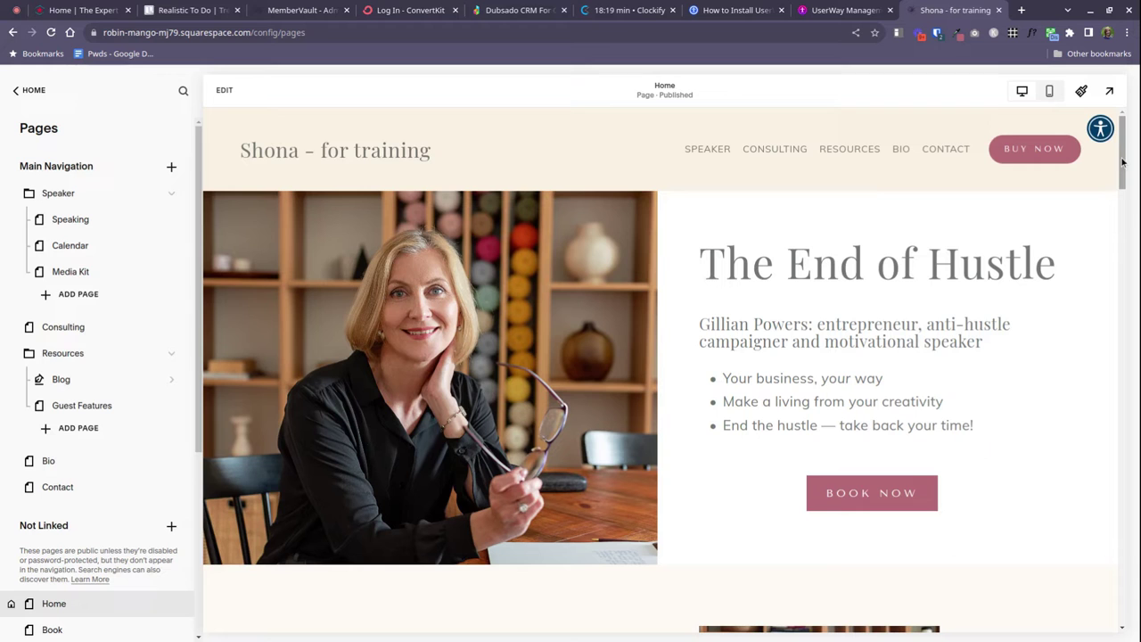
Preview the site full-width and scroll from the hero down to the footer and back
{"action": "left_click", "coordinate": [1109, 90]}
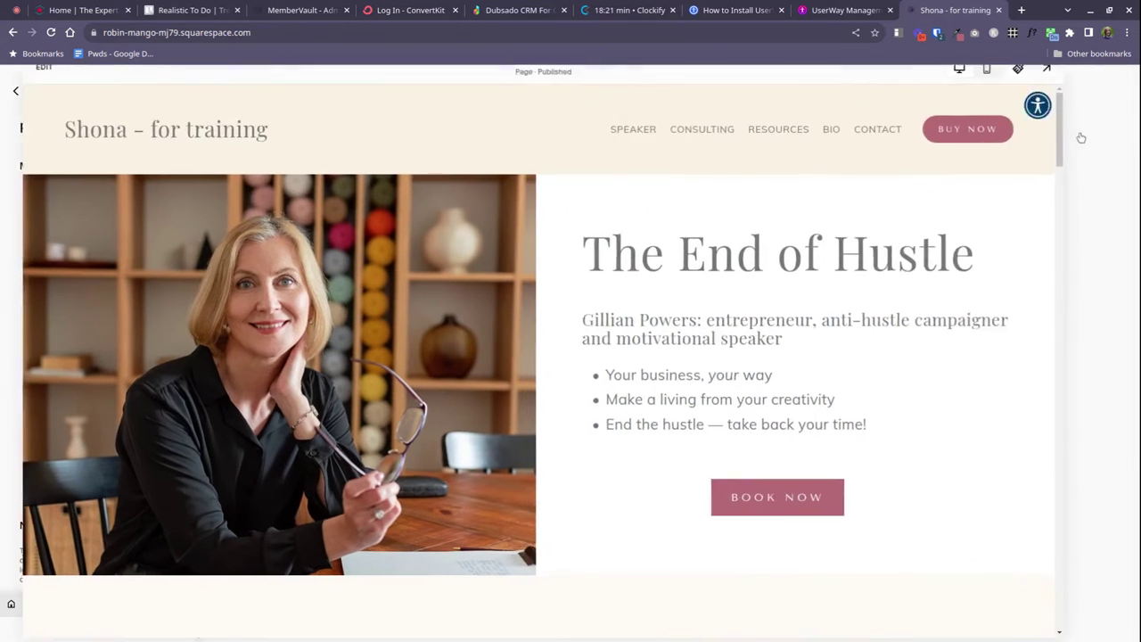
{"action": "left_click_drag", "start_coordinate": [1135, 116], "coordinate": [1135, 582]}
{"action": "scroll", "coordinate": [558, 446], "scroll_direction": "down", "scroll_amount": 2}
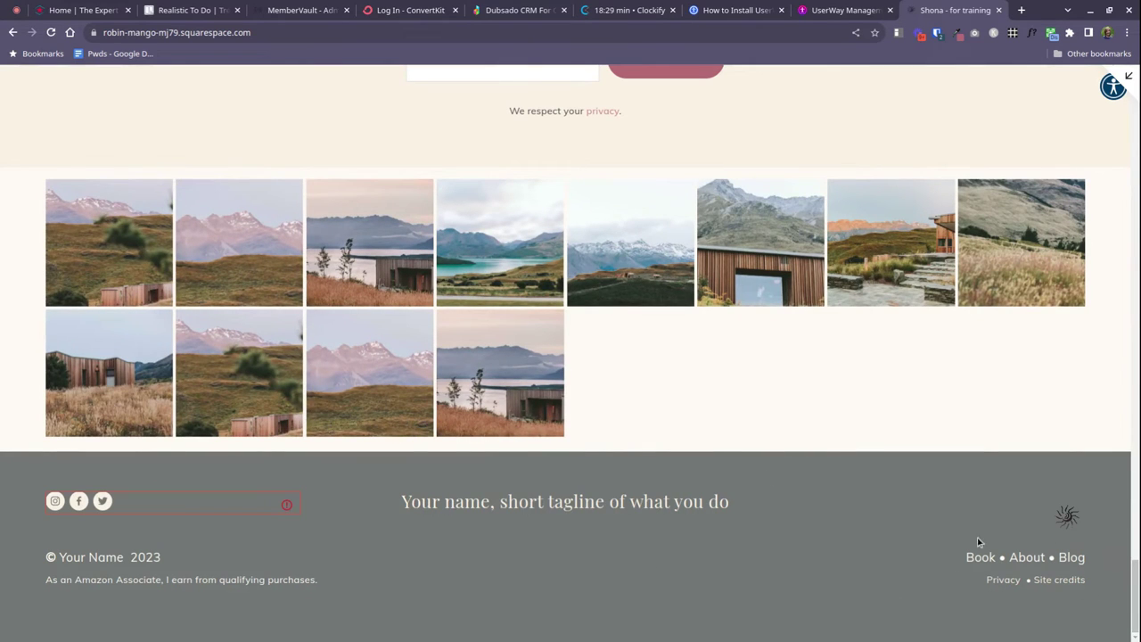
{"action": "left_click_drag", "start_coordinate": [1135, 588], "coordinate": [919, 15]}
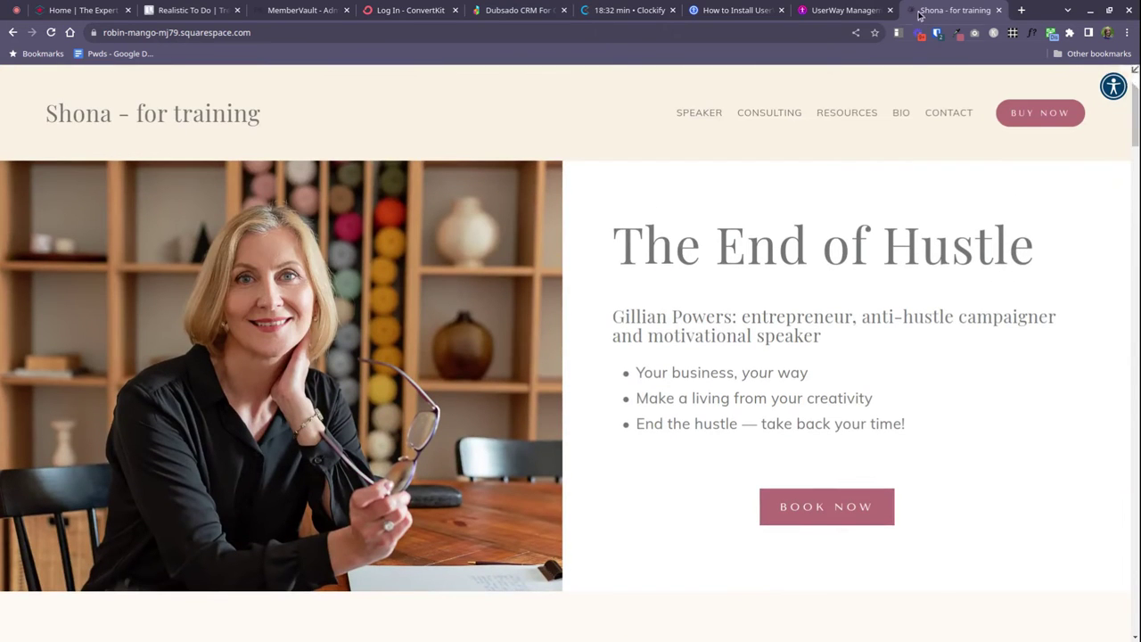
Open websitewithfriends.com from My Sites and dismiss the password-saving prompt
{"action": "left_click", "coordinate": [838, 14]}
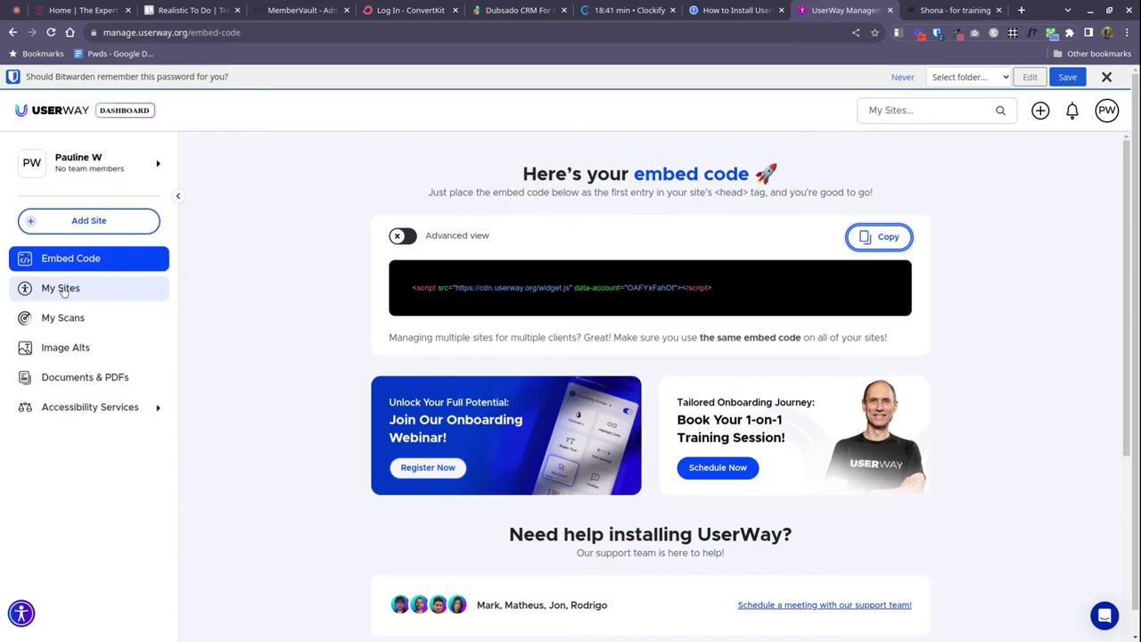
{"action": "left_click", "coordinate": [63, 290]}
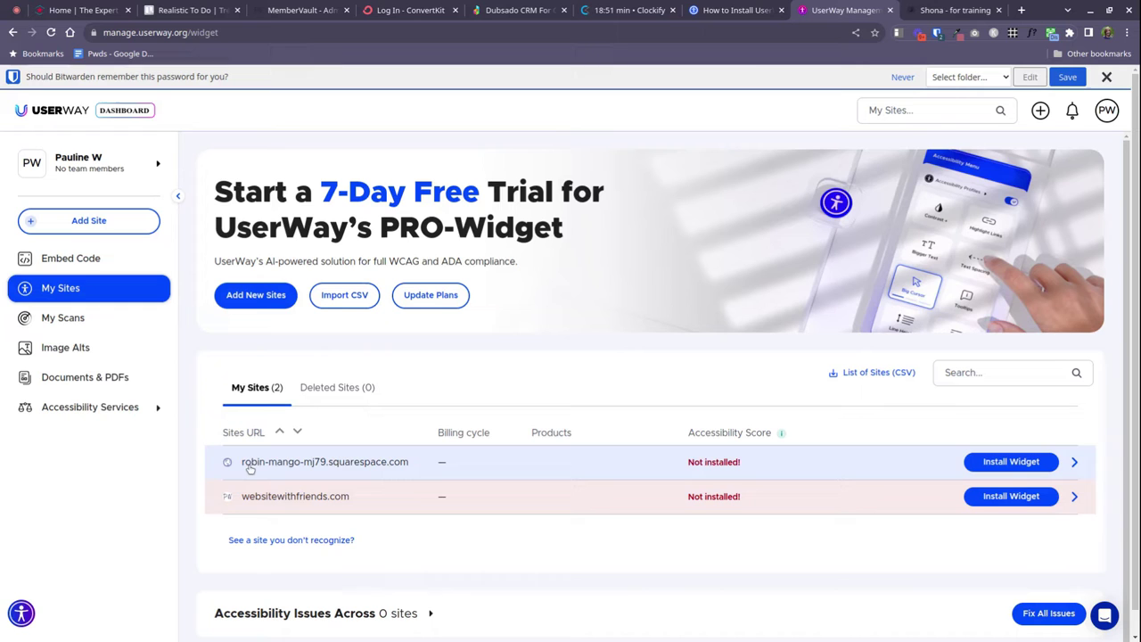
{"action": "left_click", "coordinate": [279, 502]}
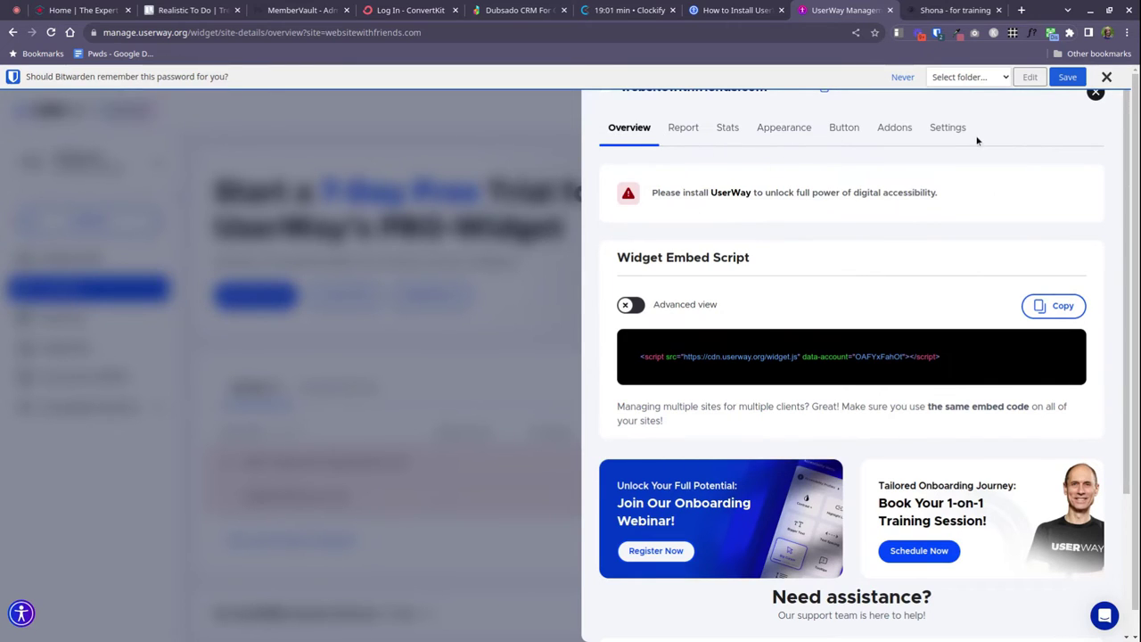
{"action": "left_click", "coordinate": [1106, 76]}
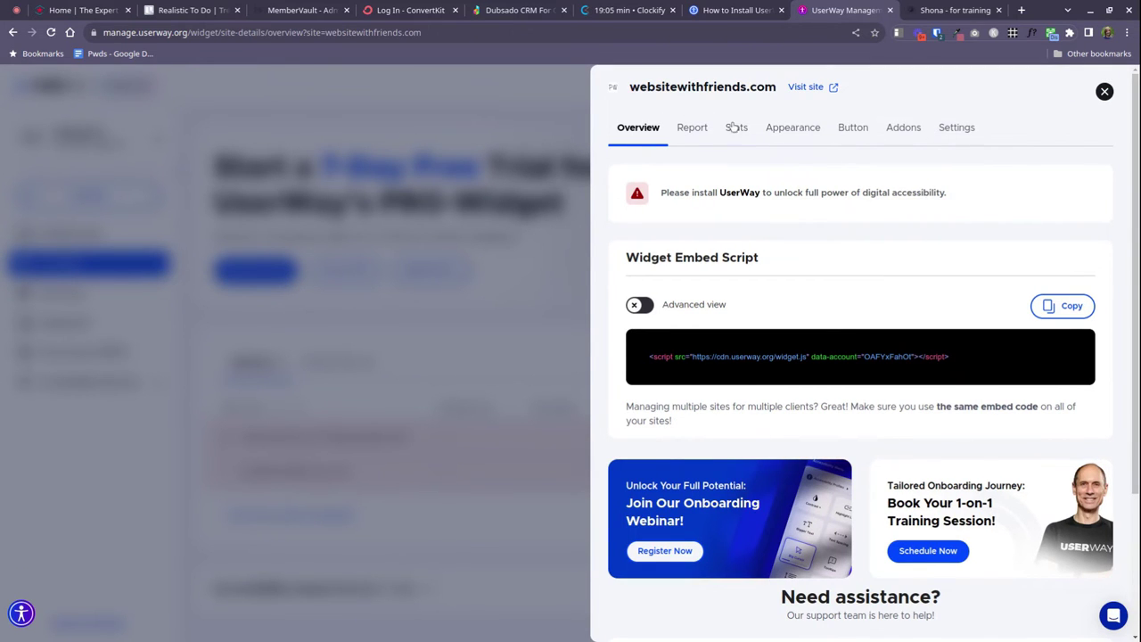
Open the widget button settings, then view the live site's dark top-right UserWay button
{"action": "left_click", "coordinate": [857, 132]}
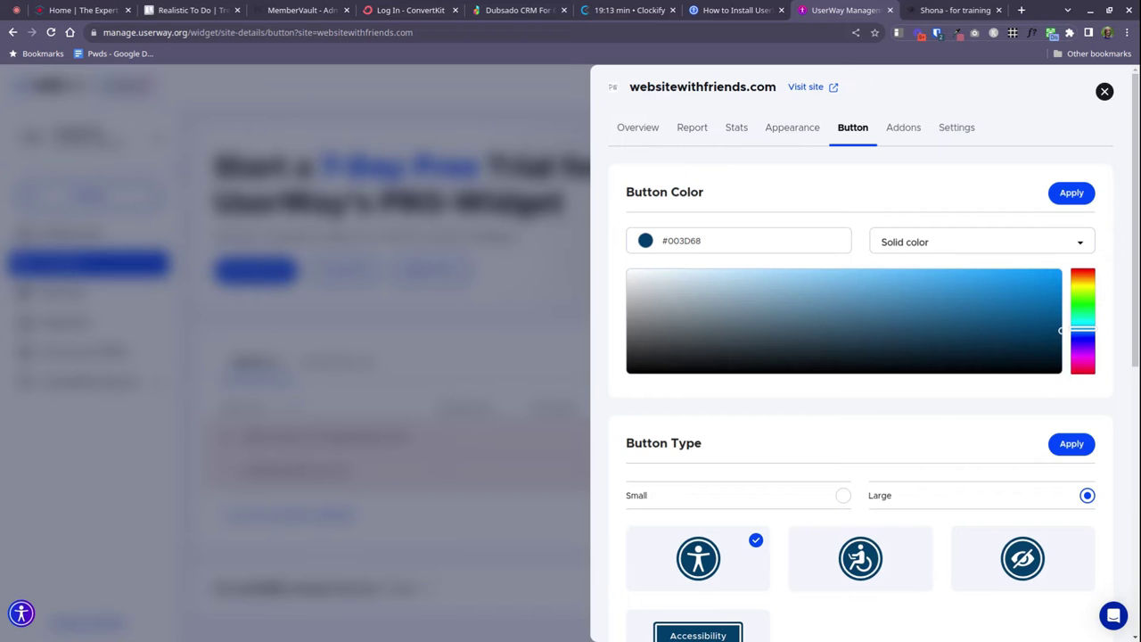
{"action": "left_click", "coordinate": [947, 11]}
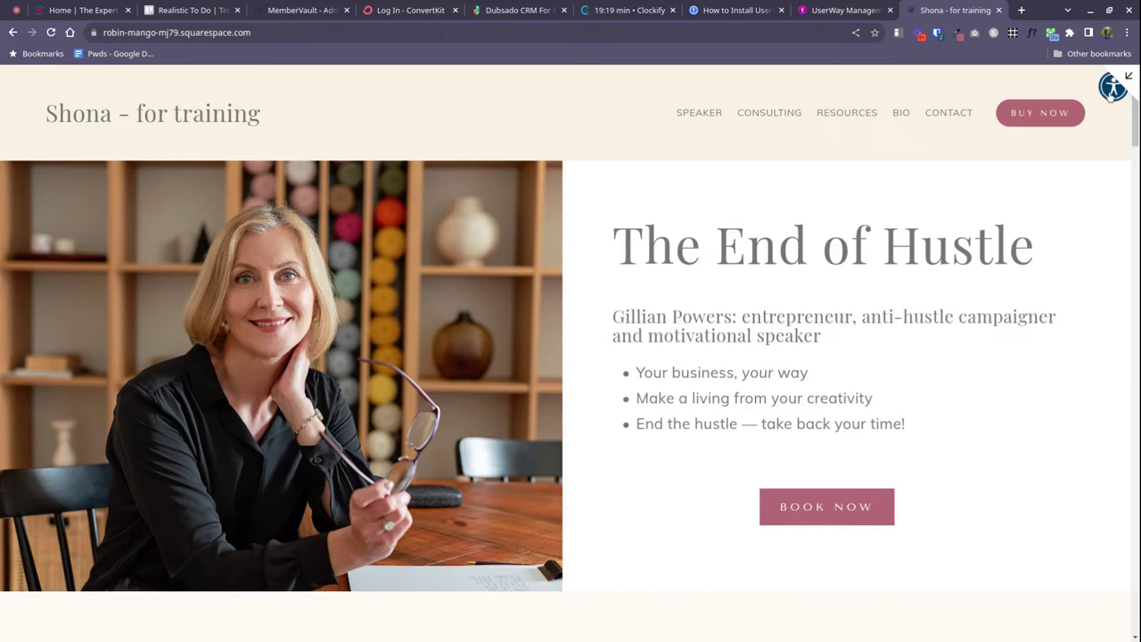
{"action": "scroll", "coordinate": [963, 287], "scroll_direction": "down", "scroll_amount": 3}
{"action": "scroll", "coordinate": [963, 291], "scroll_direction": "up", "scroll_amount": 3}
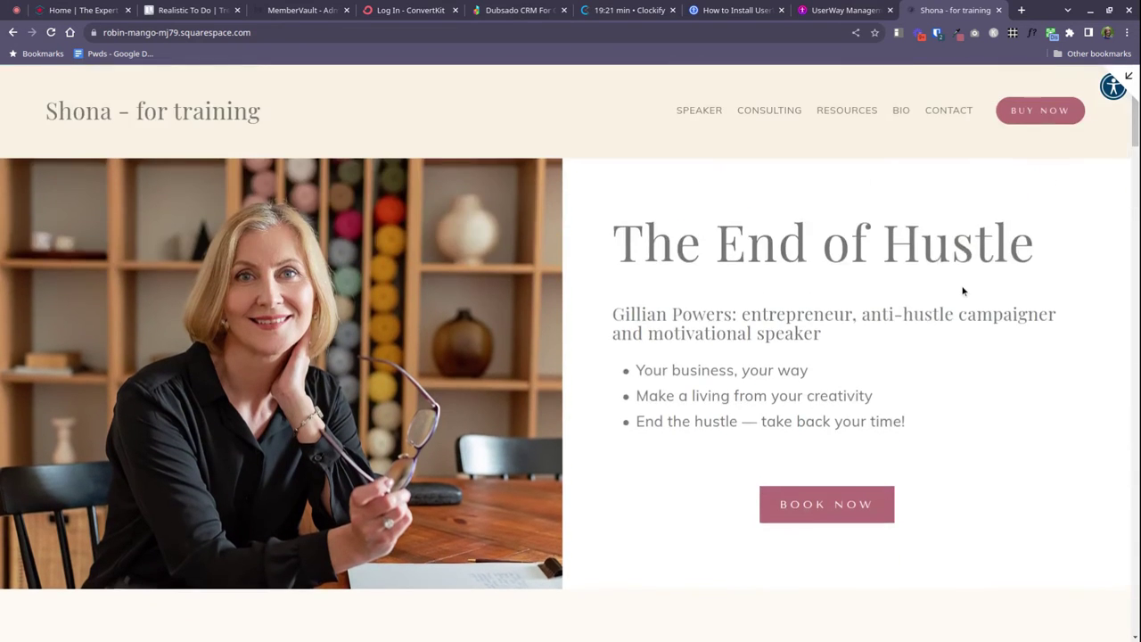
{"action": "scroll", "coordinate": [963, 290], "scroll_direction": "down", "scroll_amount": 6}
{"action": "scroll", "coordinate": [964, 287], "scroll_direction": "up", "scroll_amount": 1}
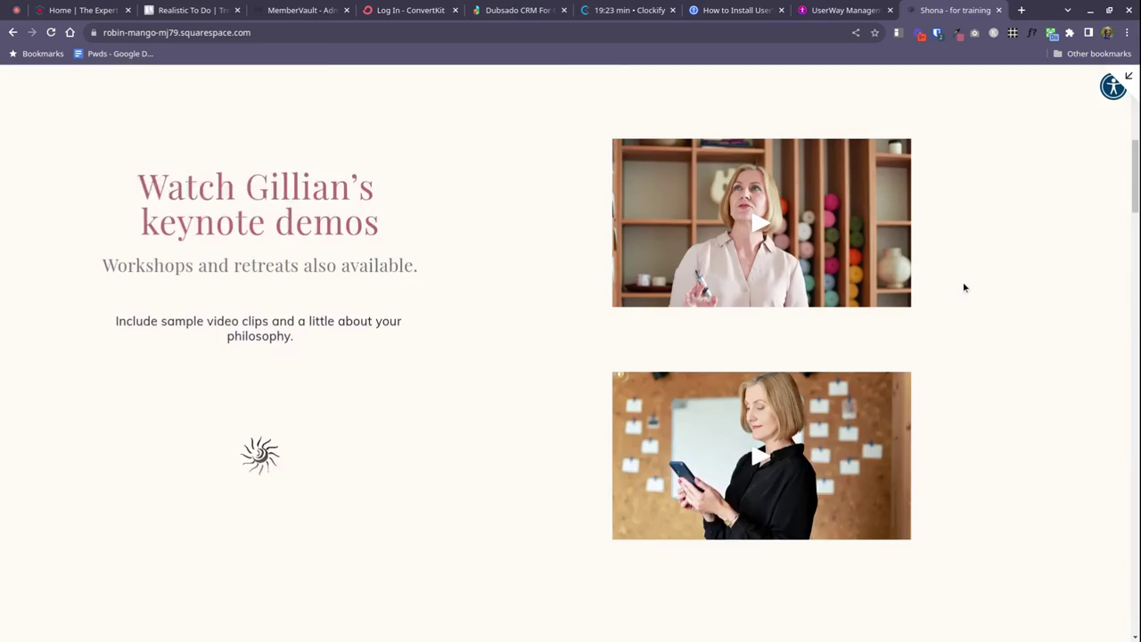
{"action": "scroll", "coordinate": [963, 281], "scroll_direction": "up", "scroll_amount": 5}
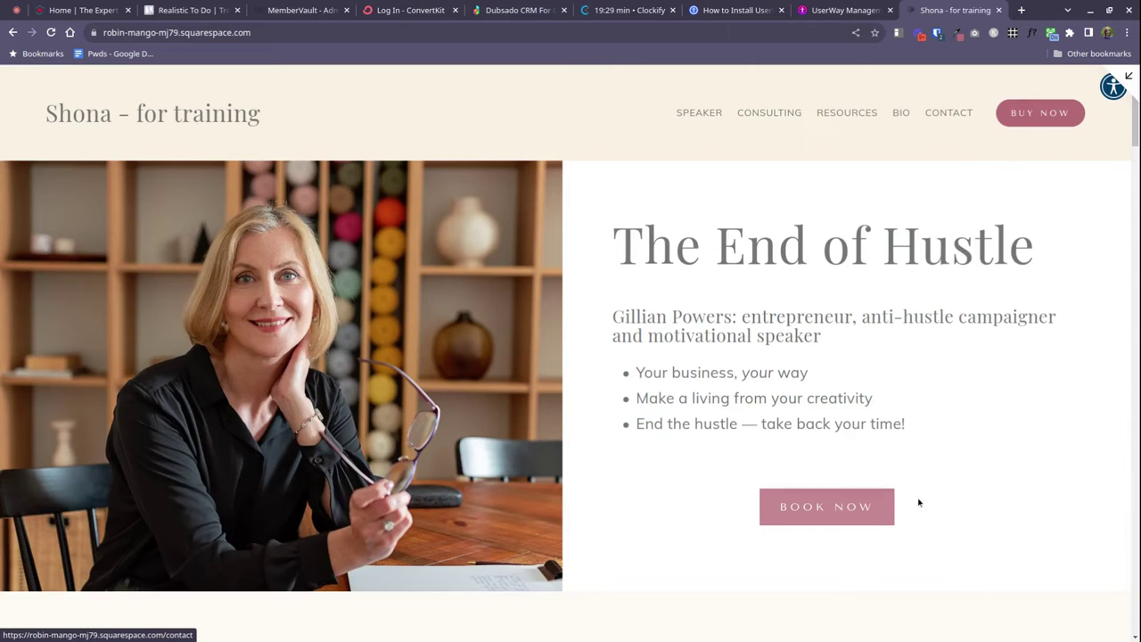
Sample the site's pink #b56b76 with ColorPick and paste it over the Button Color value 003D68
{"action": "left_click", "coordinate": [958, 33]}
{"action": "double_click", "coordinate": [904, 56]}
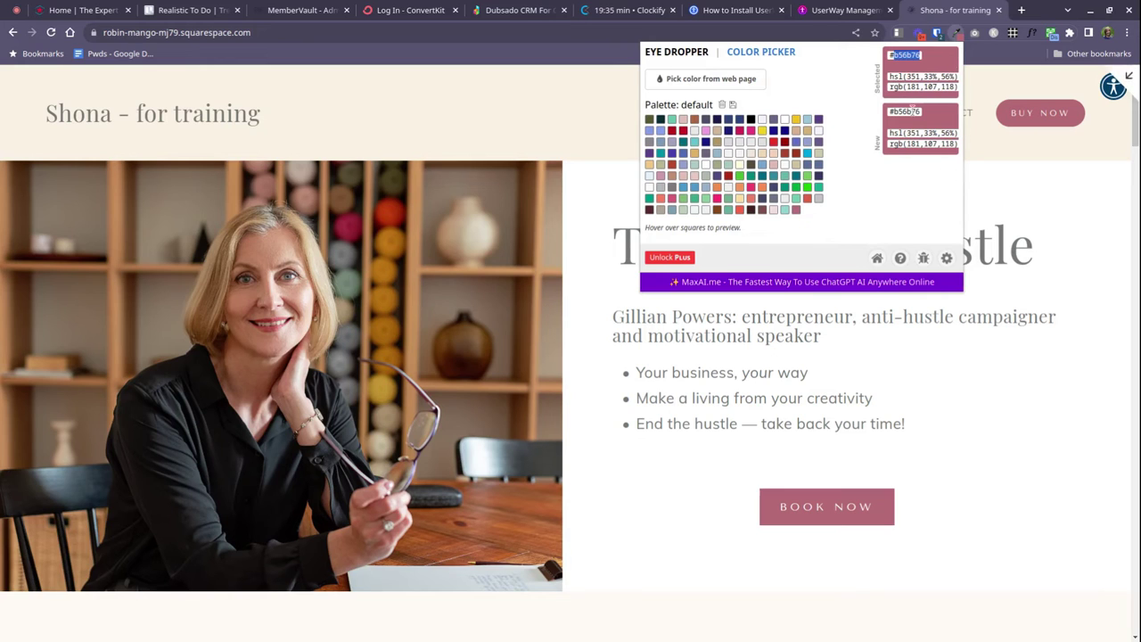
{"action": "left_click", "coordinate": [826, 14]}
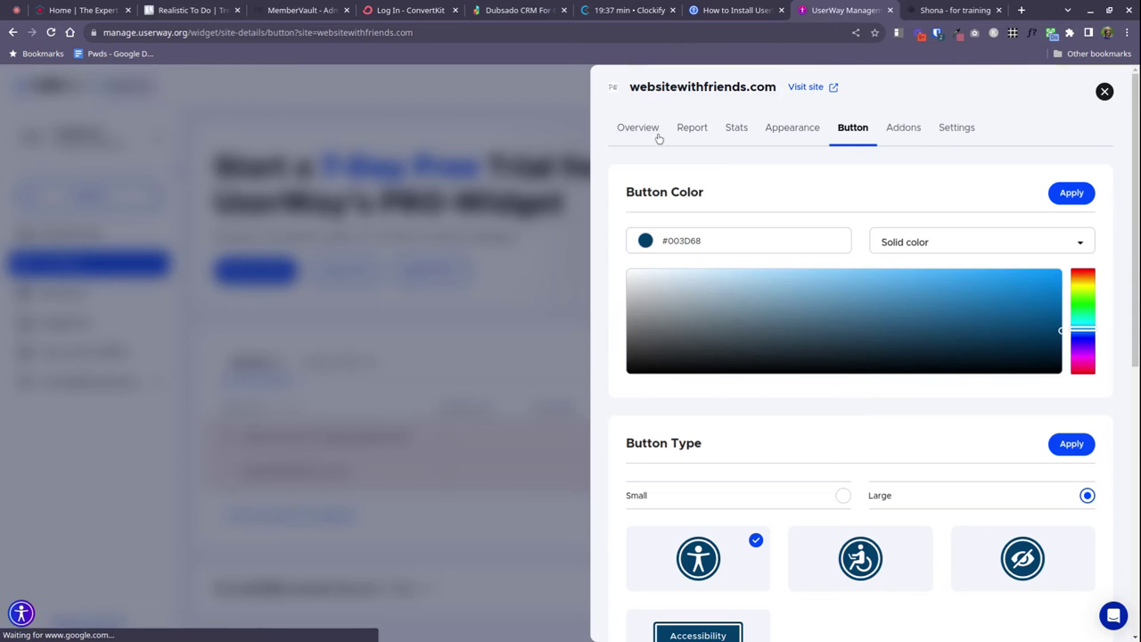
{"action": "left_click", "coordinate": [668, 242]}
{"action": "left_click_drag", "start_coordinate": [668, 242], "coordinate": [702, 246]}
{"action": "type", "text": "856B76"}
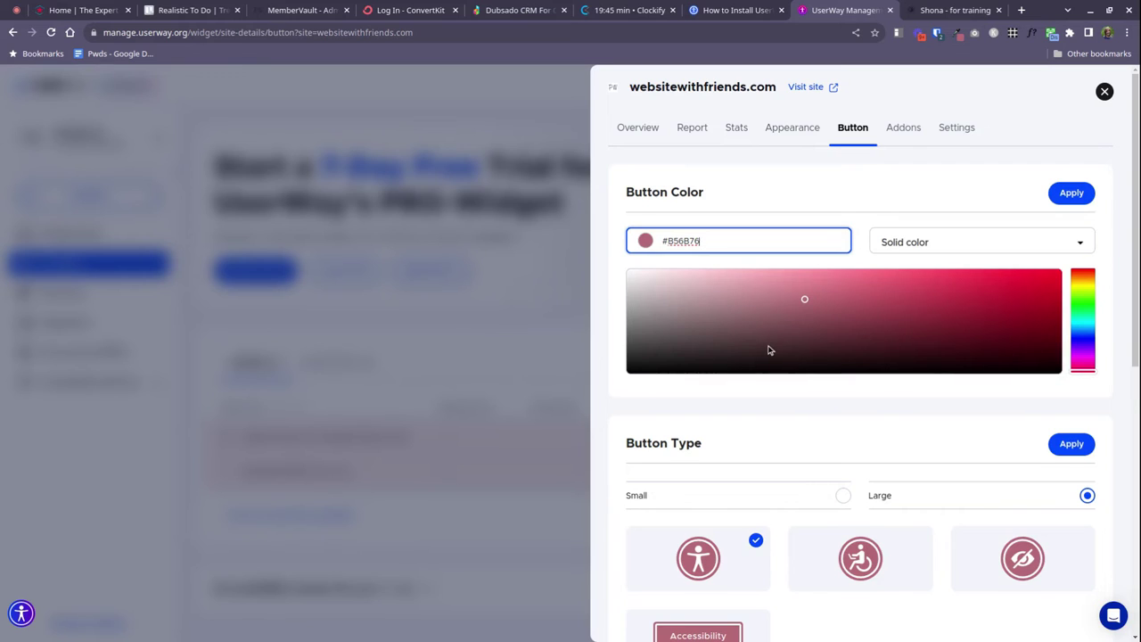
Fine-tune the button colour to #A15E68 and apply it
{"action": "scroll", "coordinate": [769, 349], "scroll_direction": "down", "scroll_amount": 1}
{"action": "left_click", "coordinate": [840, 242]}
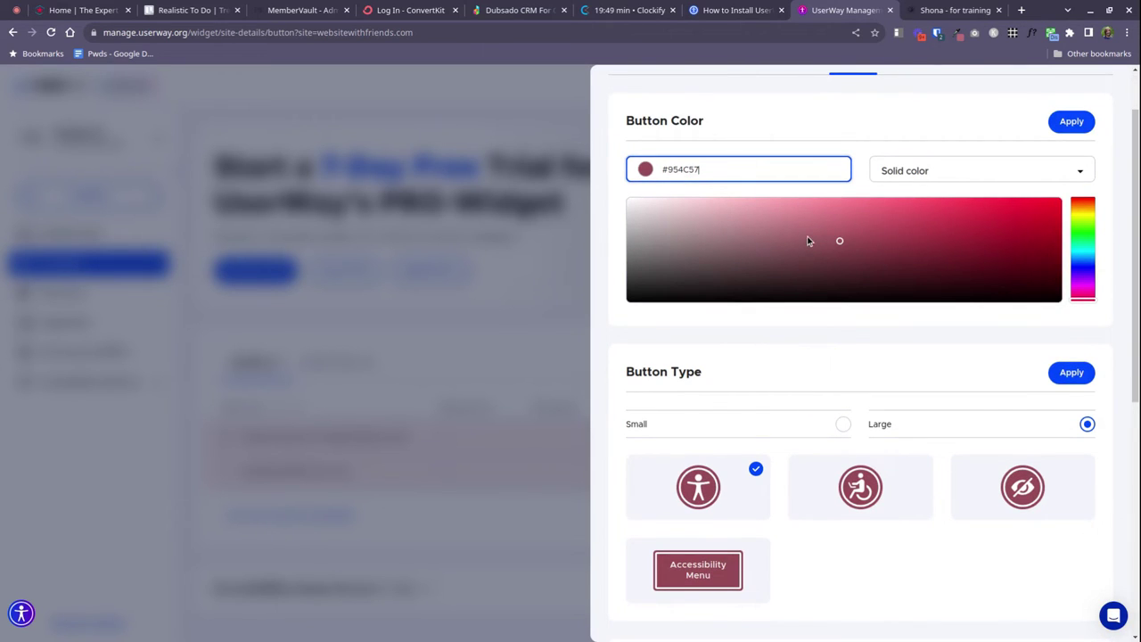
{"action": "left_click", "coordinate": [807, 235]}
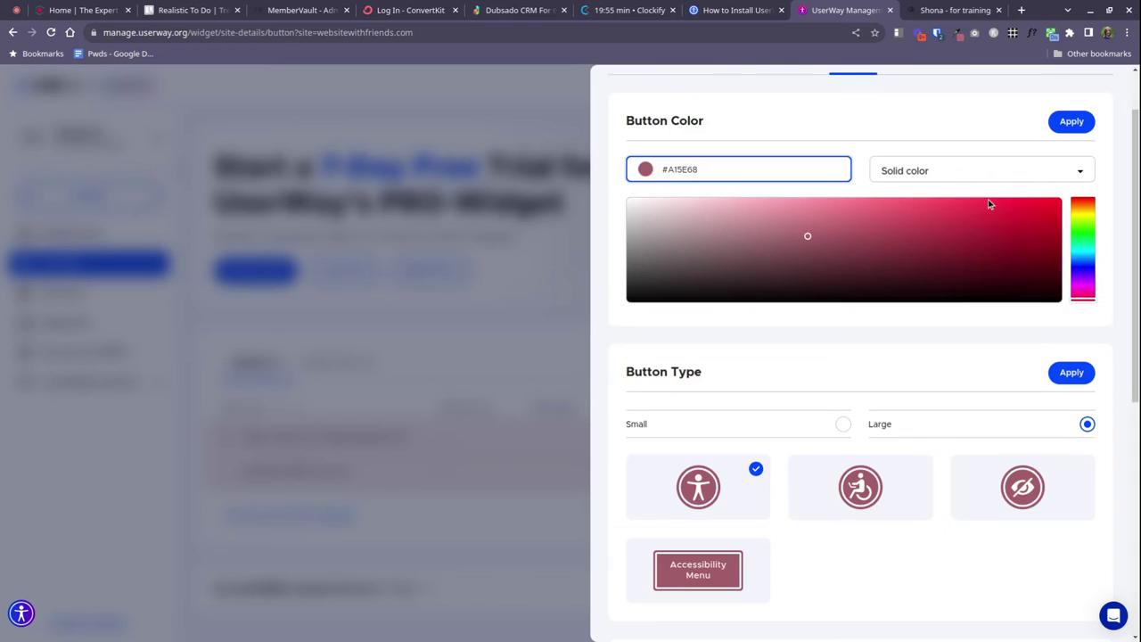
{"action": "scroll", "coordinate": [988, 205], "scroll_direction": "up", "scroll_amount": 2}
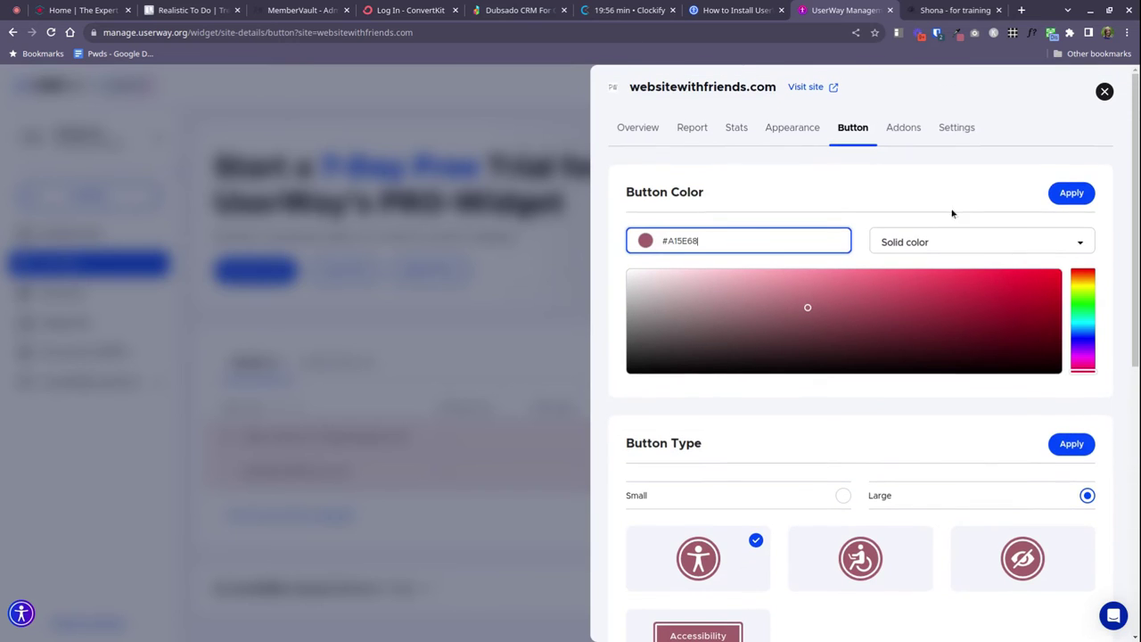
{"action": "left_click", "coordinate": [1072, 193]}
Review the Button Location Desktop position grid, then switch back to the live site tab
{"action": "scroll", "coordinate": [971, 329], "scroll_direction": "down", "scroll_amount": 3}
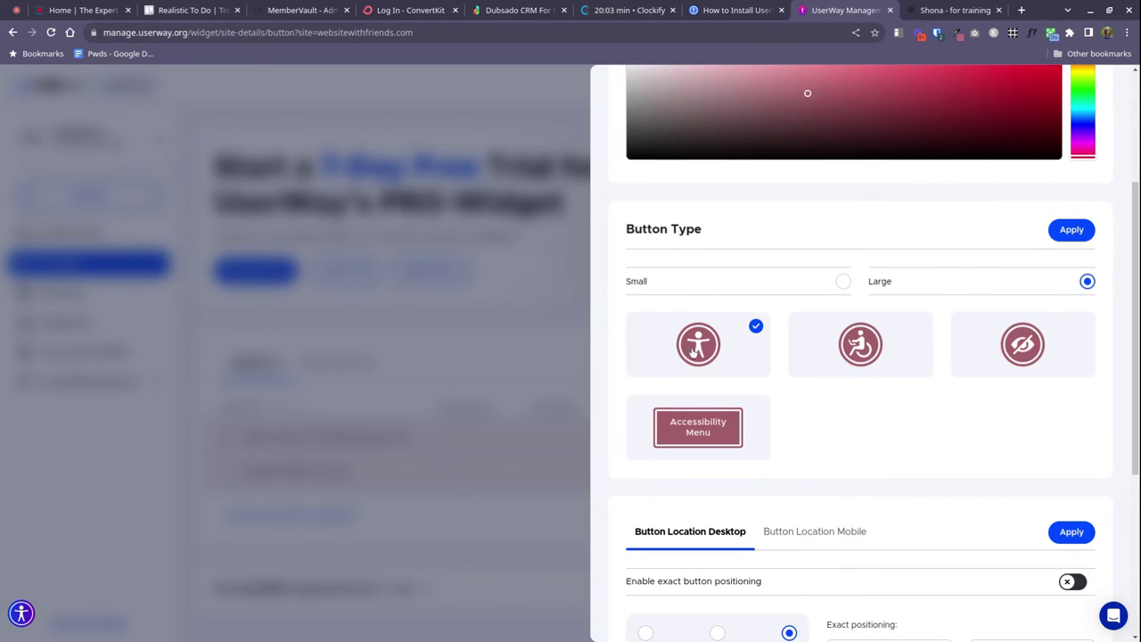
{"action": "scroll", "coordinate": [922, 367], "scroll_direction": "down", "scroll_amount": 2}
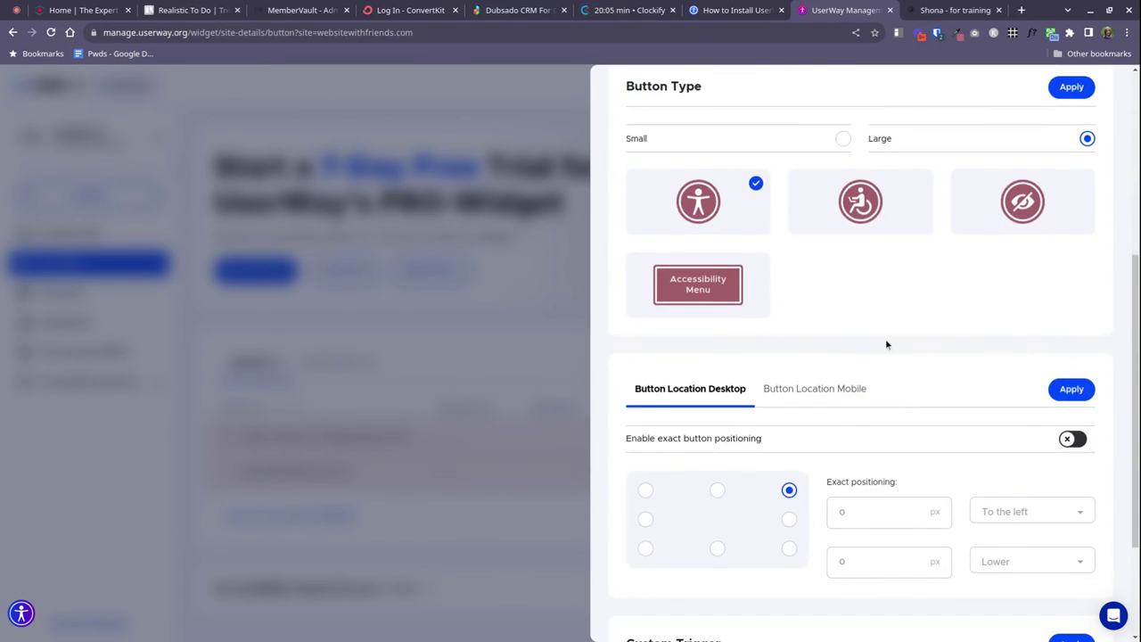
{"action": "scroll", "coordinate": [886, 344], "scroll_direction": "down", "scroll_amount": 2}
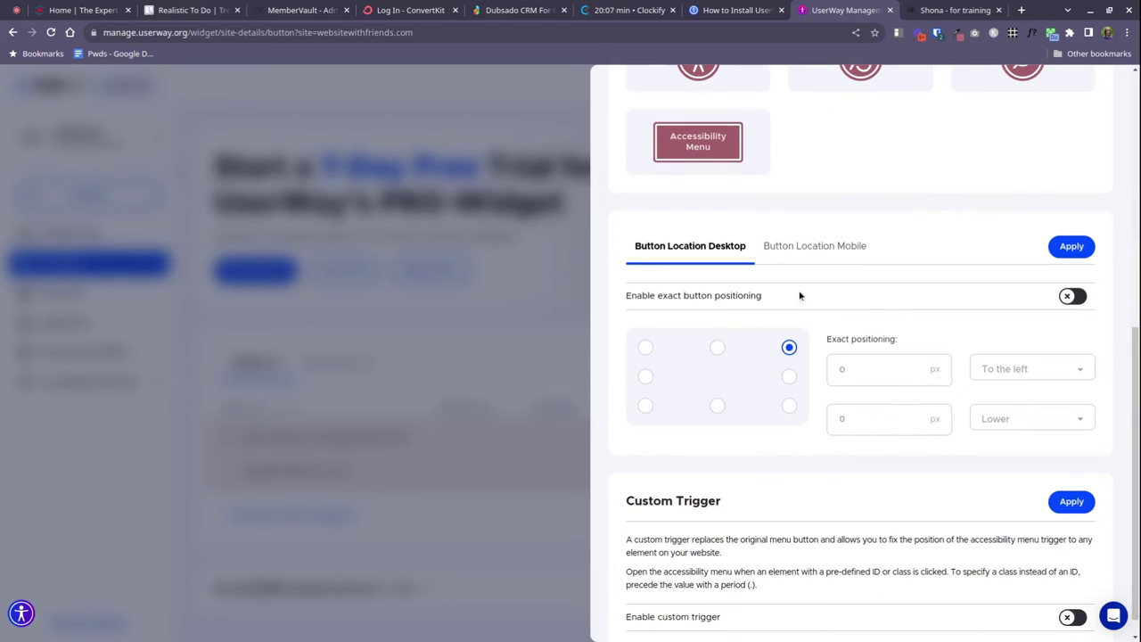
{"action": "scroll", "coordinate": [899, 260], "scroll_direction": "down", "scroll_amount": 1}
{"action": "scroll", "coordinate": [892, 258], "scroll_direction": "up", "scroll_amount": 1}
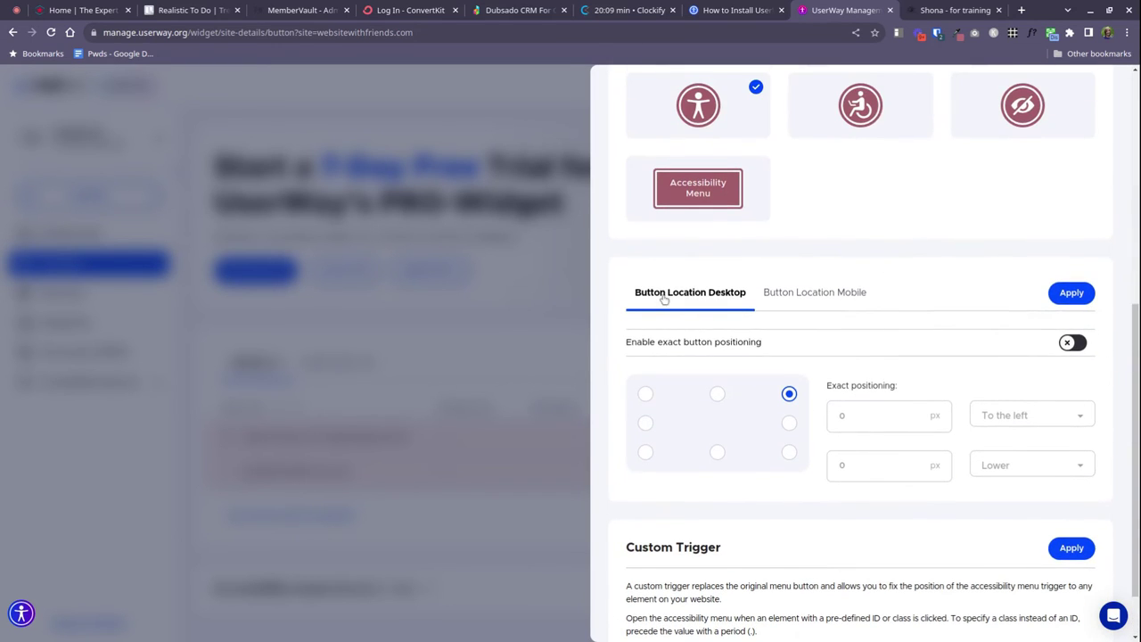
{"action": "scroll", "coordinate": [839, 370], "scroll_direction": "down", "scroll_amount": 1}
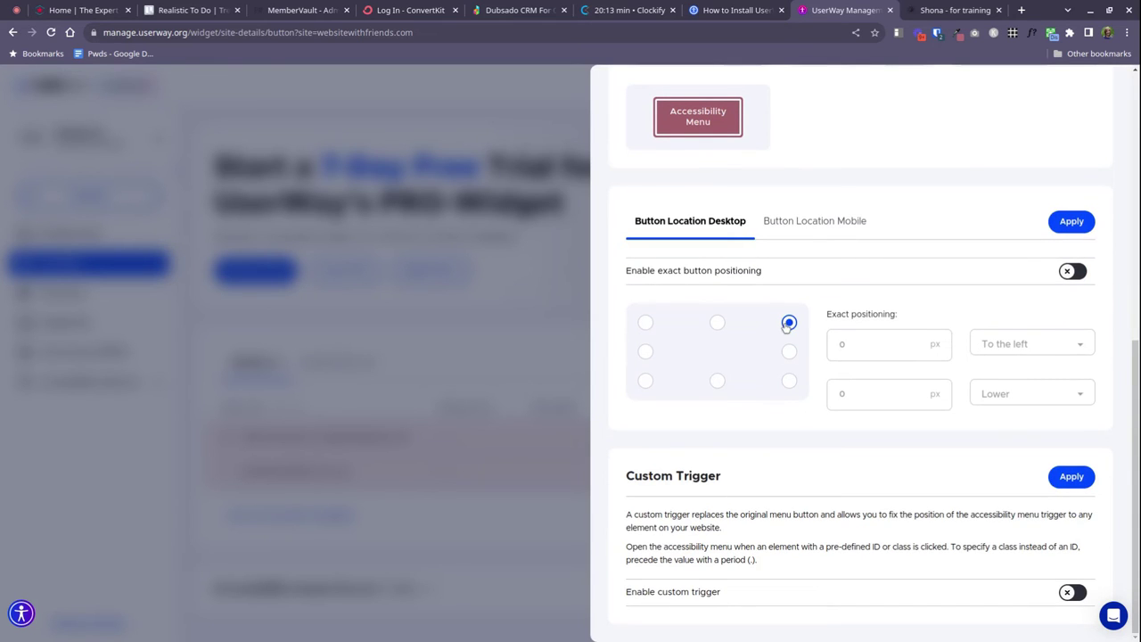
{"action": "left_click", "coordinate": [949, 11]}
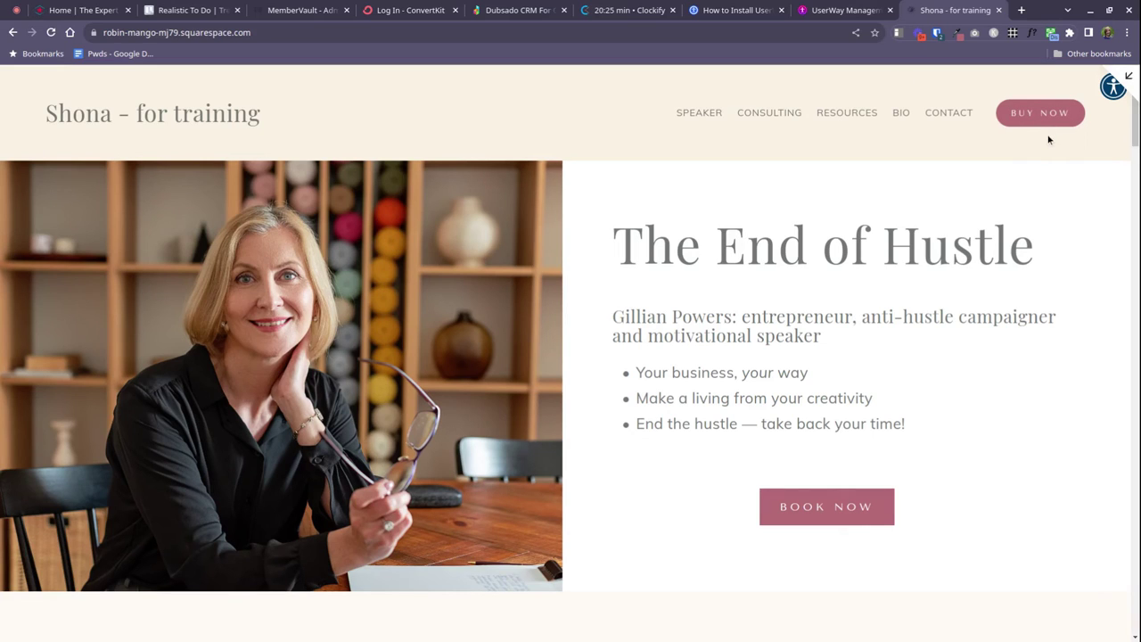
Set the desktop button location to the middle of the right edge and apply it
{"action": "left_click", "coordinate": [830, 12]}
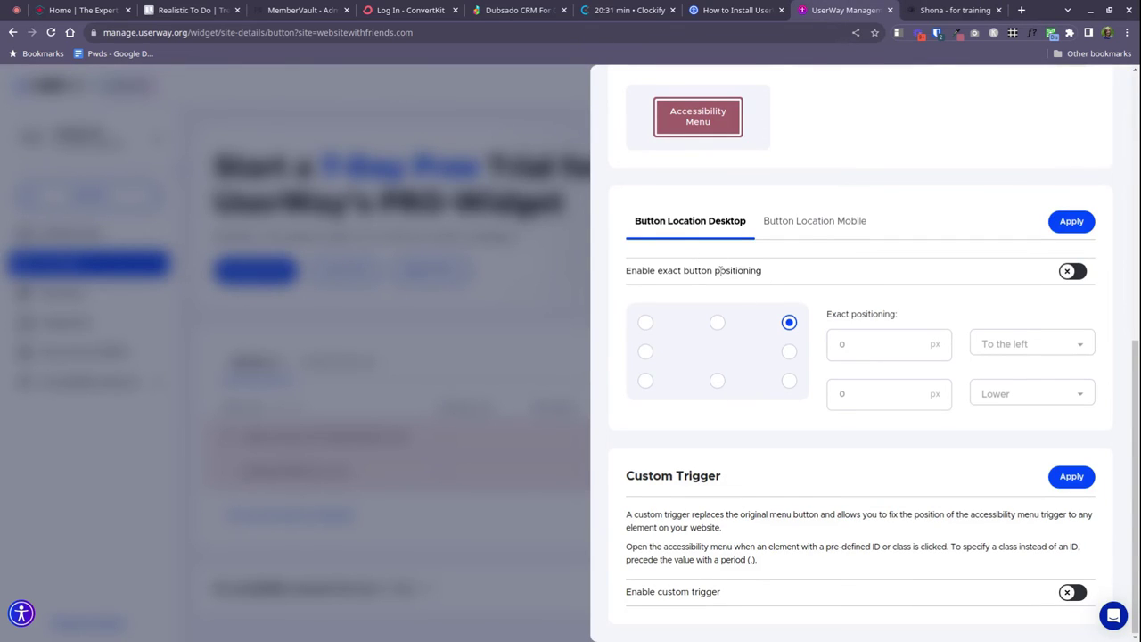
{"action": "left_click", "coordinate": [790, 353]}
{"action": "left_click", "coordinate": [807, 220]}
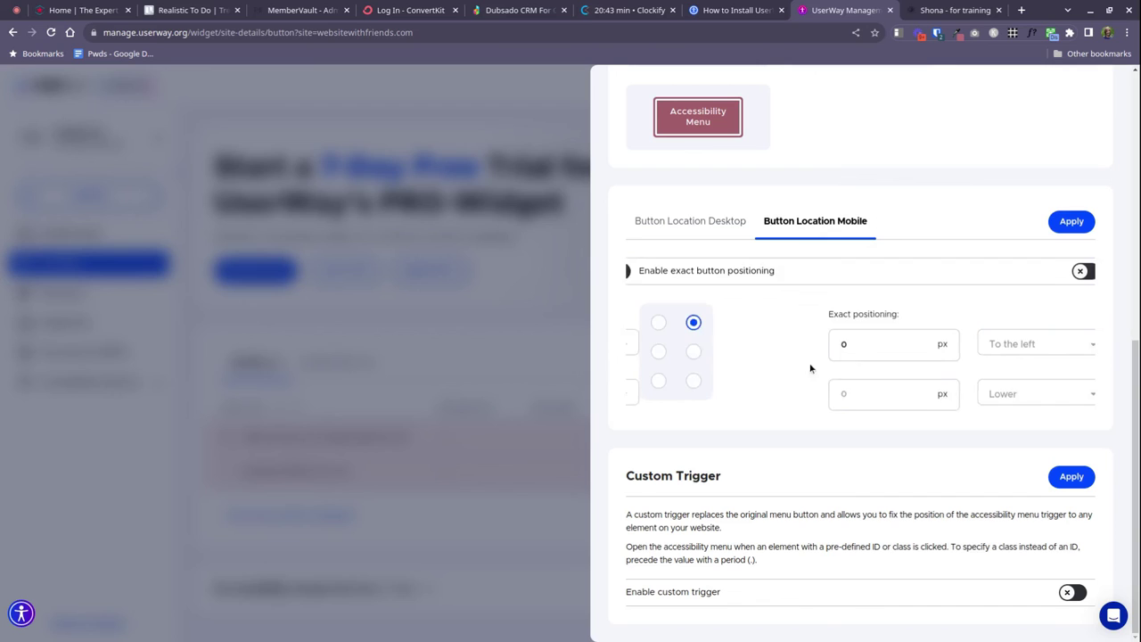
{"action": "left_click", "coordinate": [724, 239]}
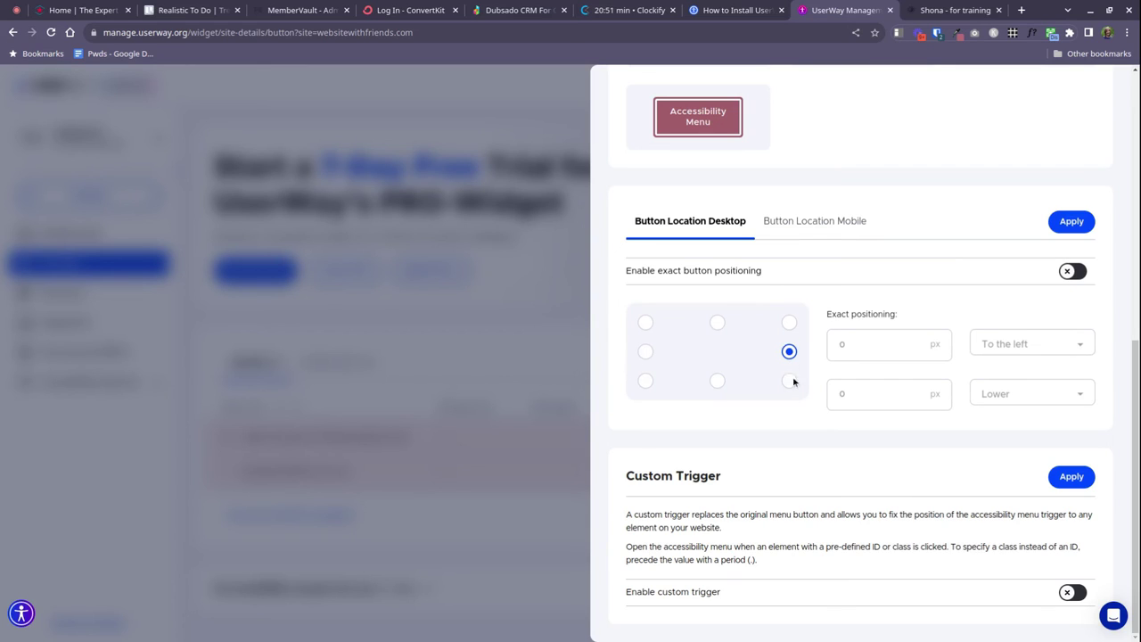
{"action": "left_click", "coordinate": [1073, 224]}
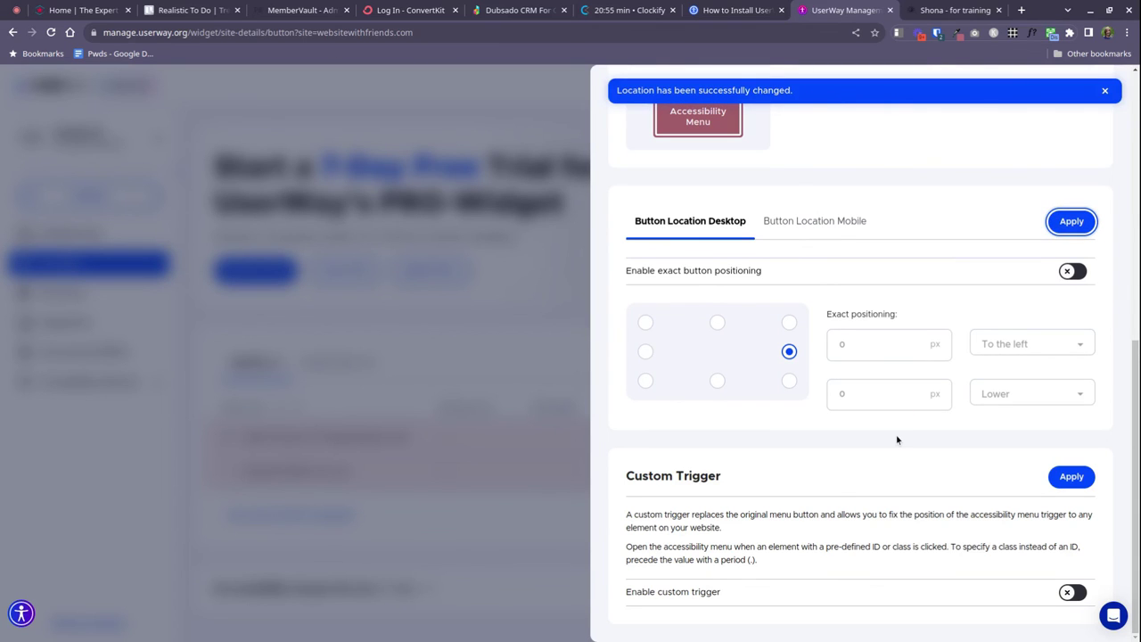
Reload the live site in full-window preview and scroll to confirm the pink icon at middle-right
{"action": "left_click", "coordinate": [968, 11]}
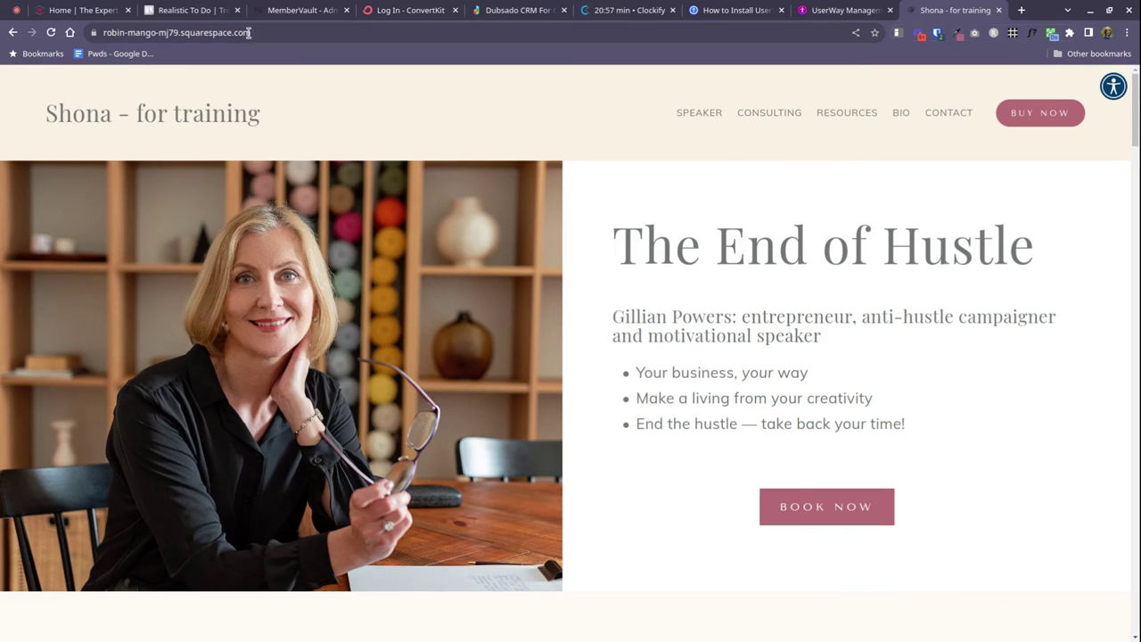
{"action": "left_click", "coordinate": [51, 33]}
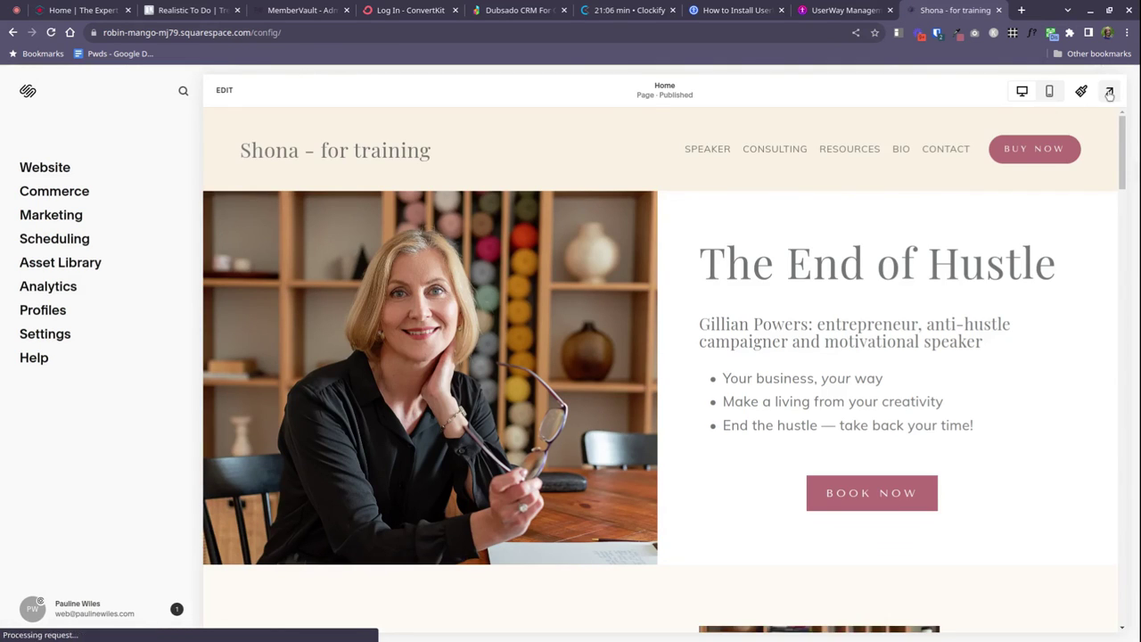
{"action": "left_click", "coordinate": [1109, 92]}
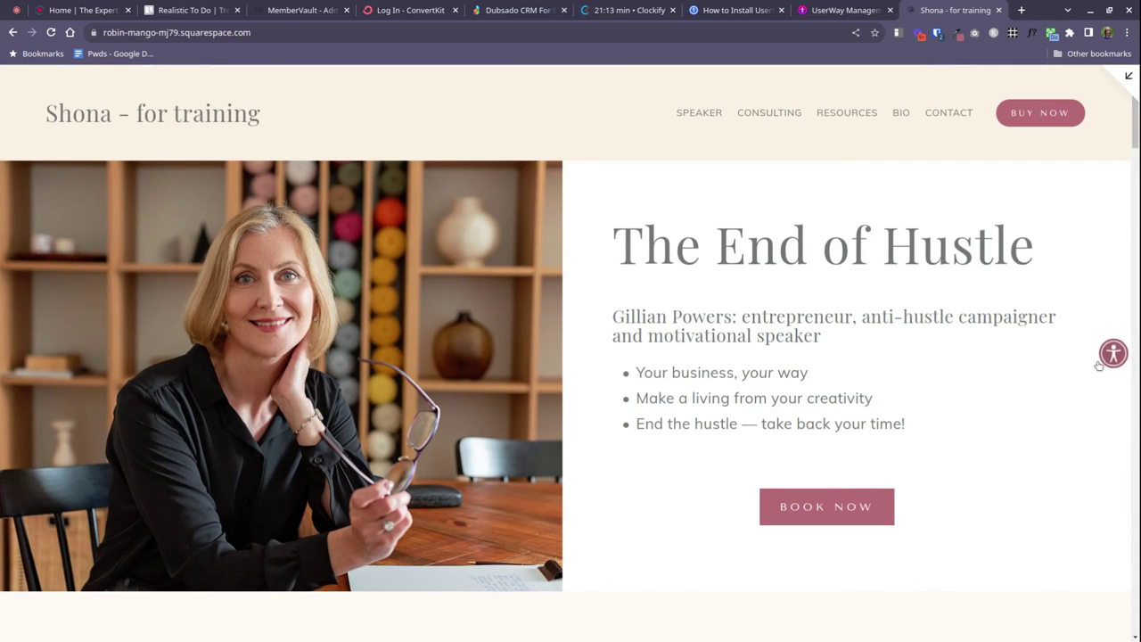
{"action": "scroll", "coordinate": [1098, 361], "scroll_direction": "down", "scroll_amount": 2}
{"action": "scroll", "coordinate": [1097, 361], "scroll_direction": "down", "scroll_amount": 2}
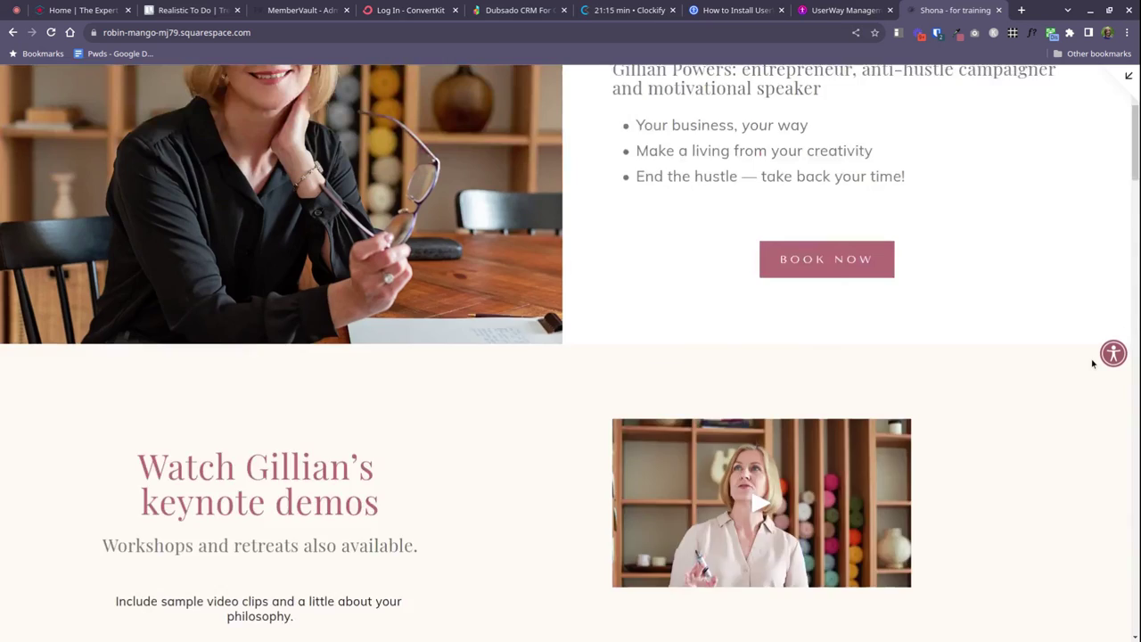
{"action": "scroll", "coordinate": [1091, 359], "scroll_direction": "up", "scroll_amount": 4}
{"action": "scroll", "coordinate": [1090, 357], "scroll_direction": "down", "scroll_amount": 3}
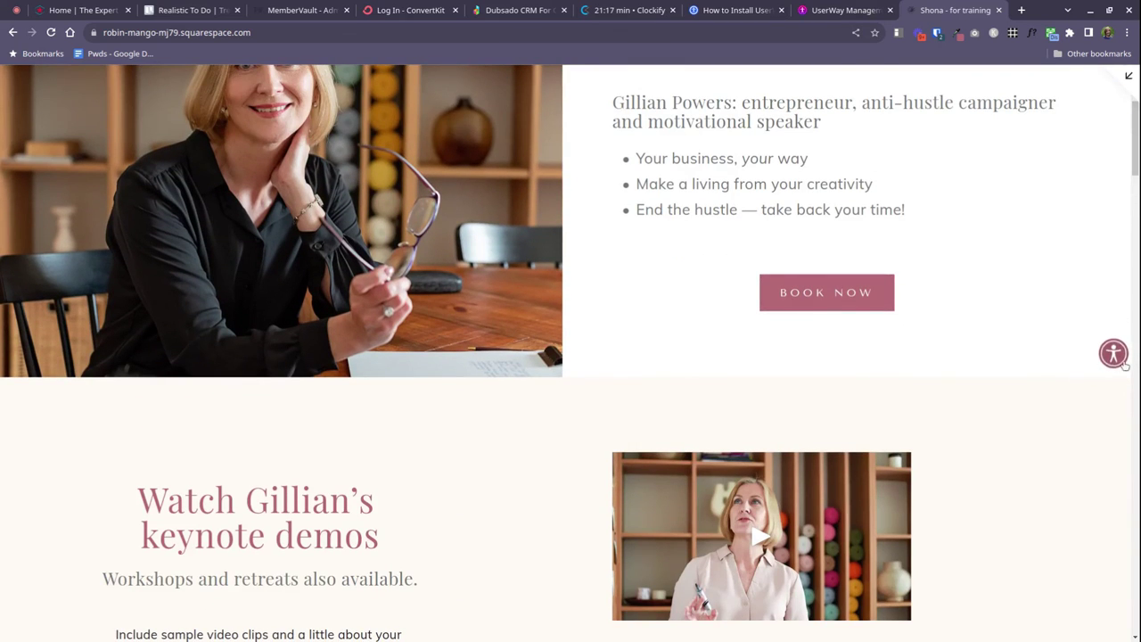
{"action": "scroll", "coordinate": [1126, 365], "scroll_direction": "down", "scroll_amount": 3}
{"action": "scroll", "coordinate": [1070, 366], "scroll_direction": "up", "scroll_amount": 5}
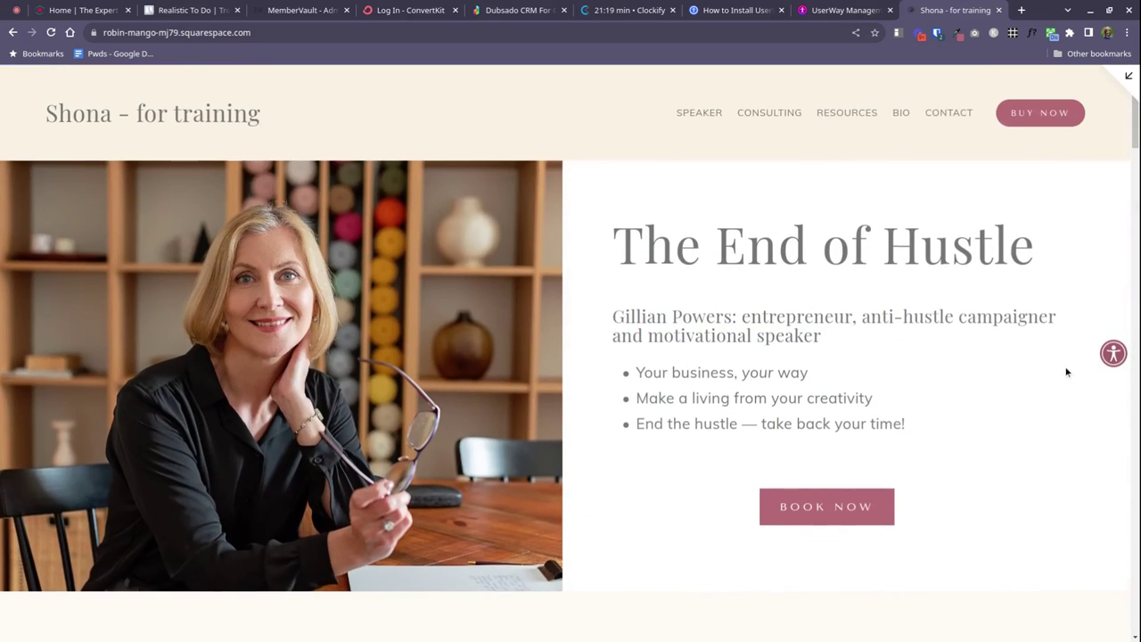